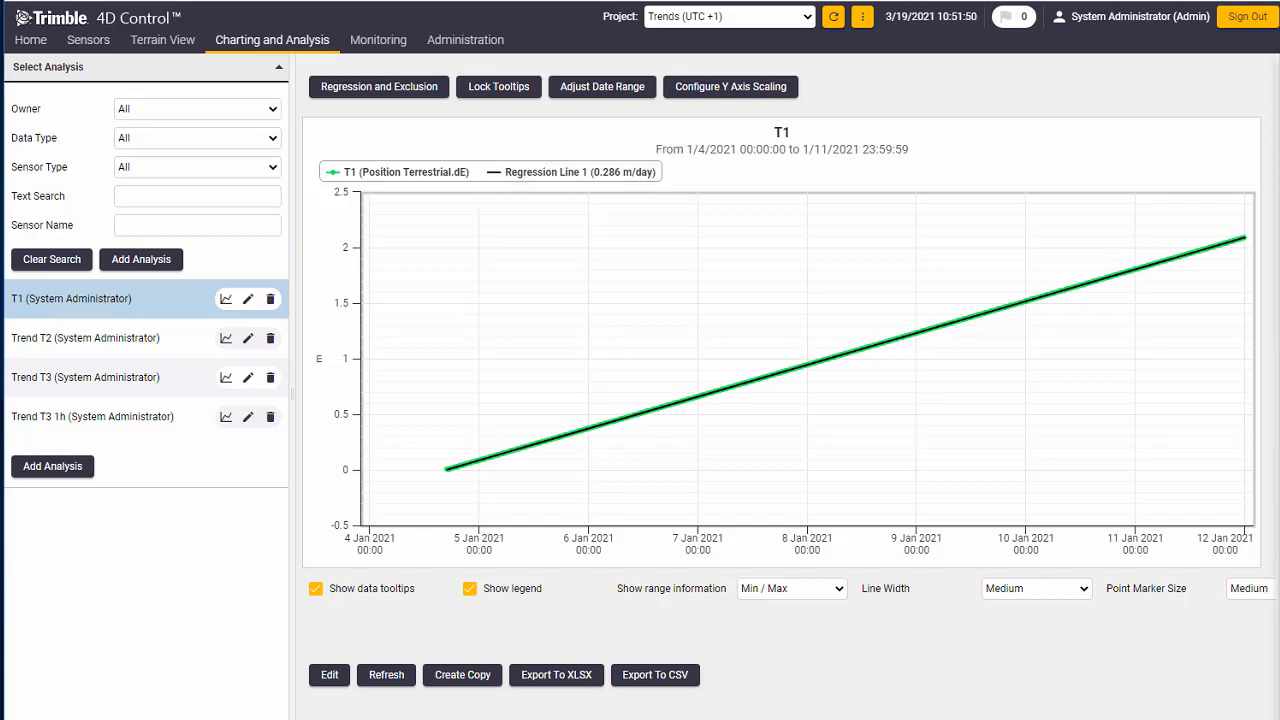
- Add a series to the T1 analysis using Position Terrestrial data, single sensor T1 and the Velocity Series type
{"action": "left_click", "coordinate": [331, 675]}
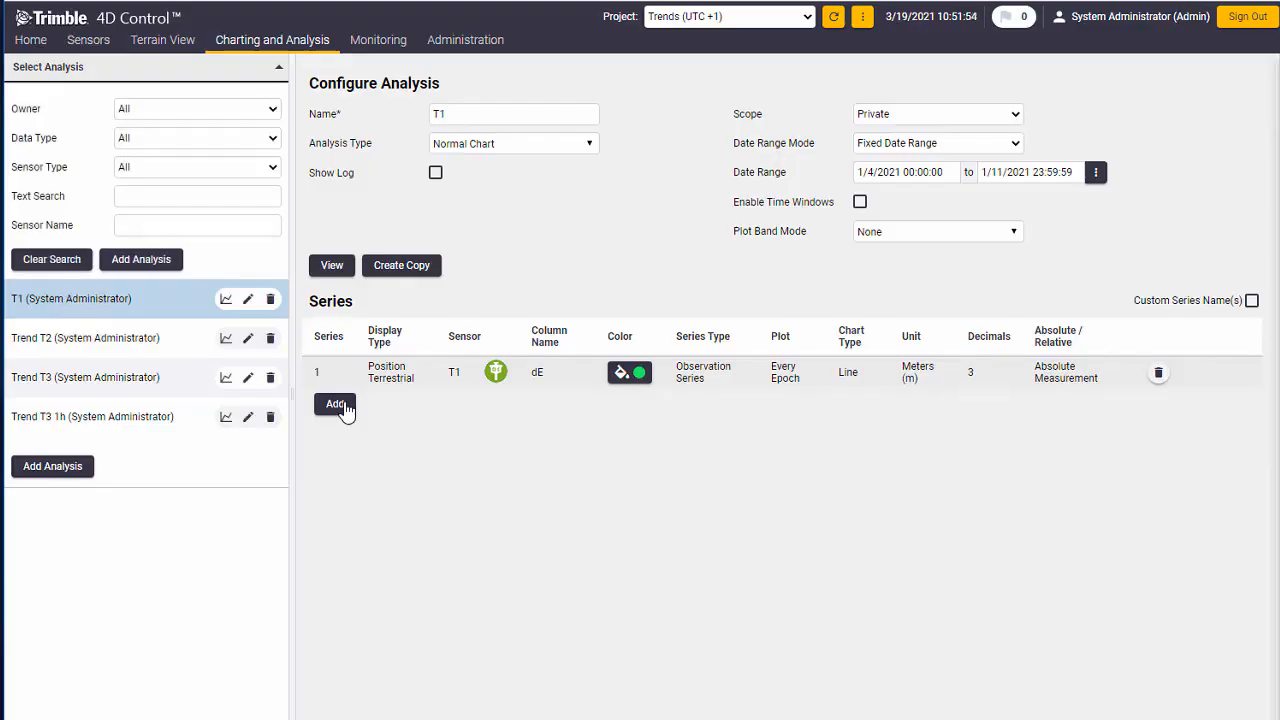
{"action": "left_click", "coordinate": [338, 403]}
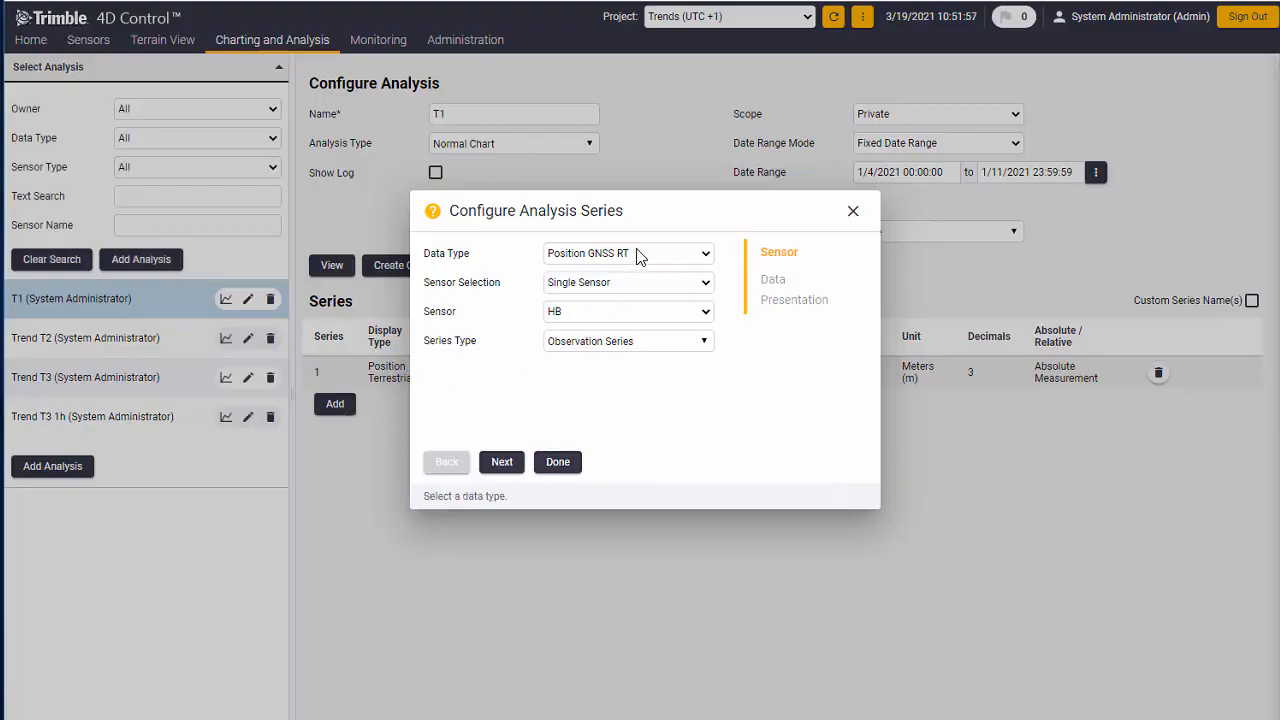
{"action": "left_click", "coordinate": [634, 254]}
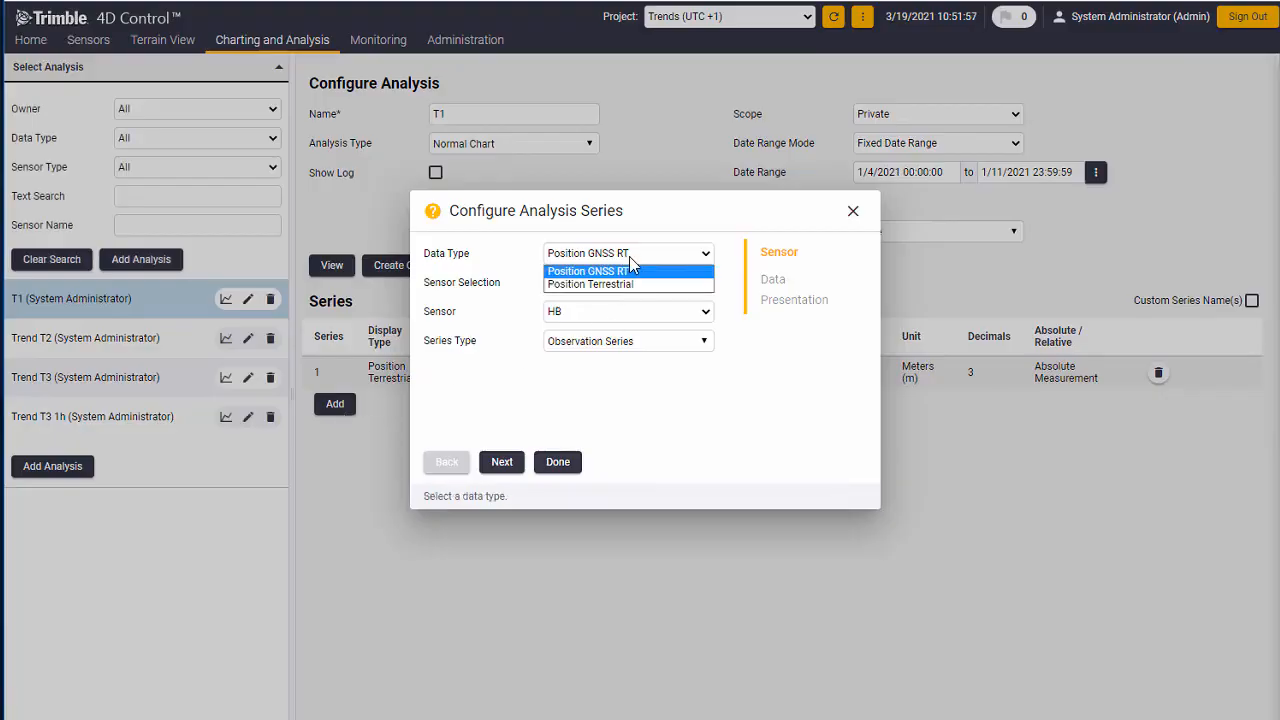
{"action": "left_click", "coordinate": [622, 284]}
{"action": "left_click", "coordinate": [621, 284]}
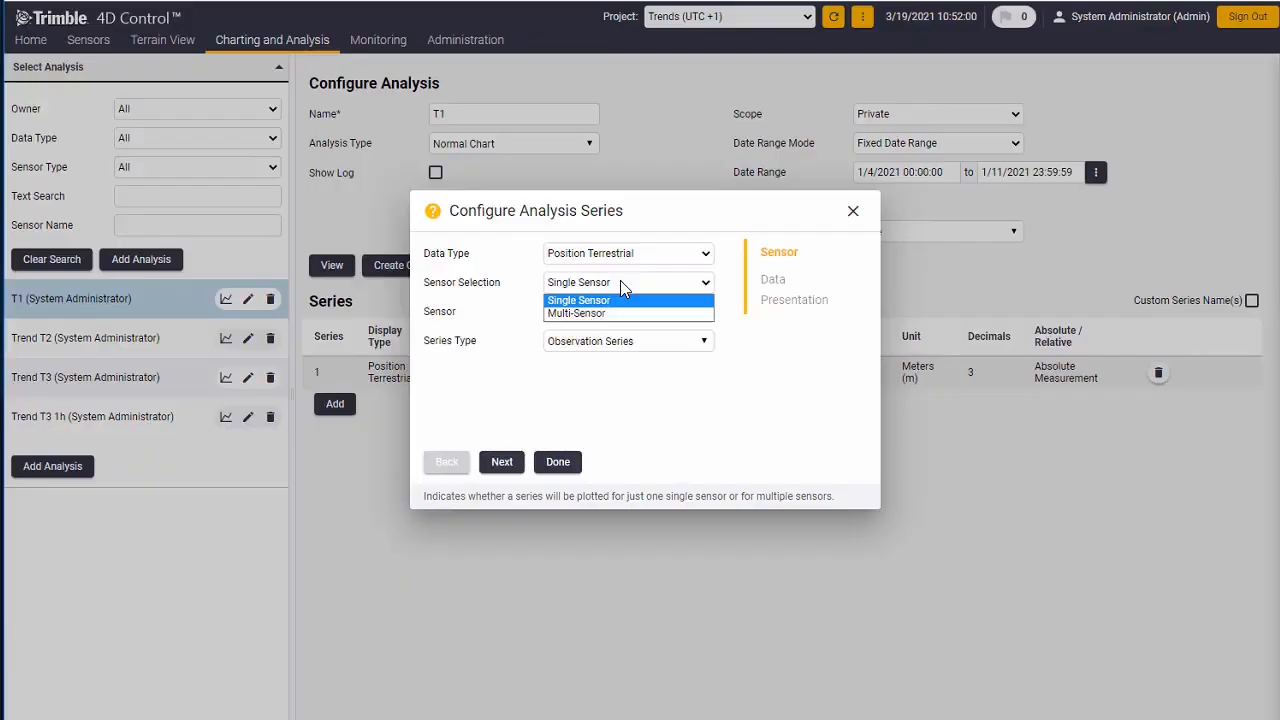
{"action": "left_click", "coordinate": [620, 283]}
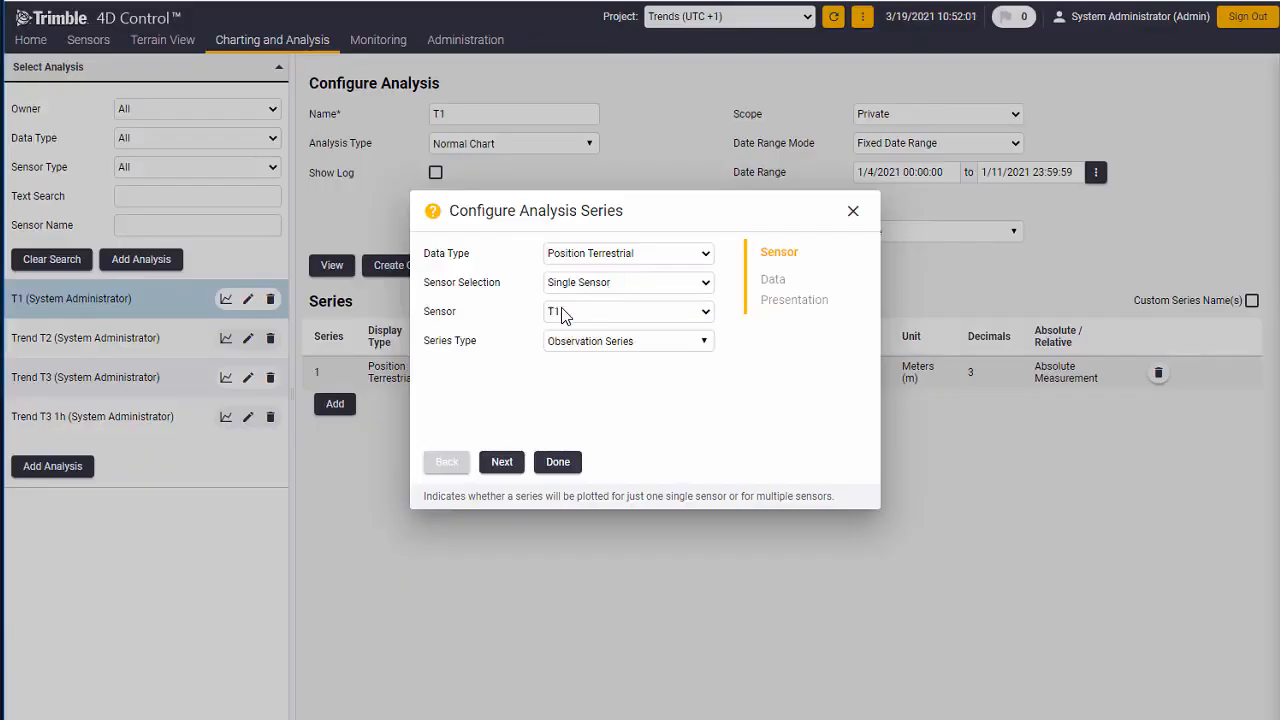
{"action": "left_click", "coordinate": [630, 345]}
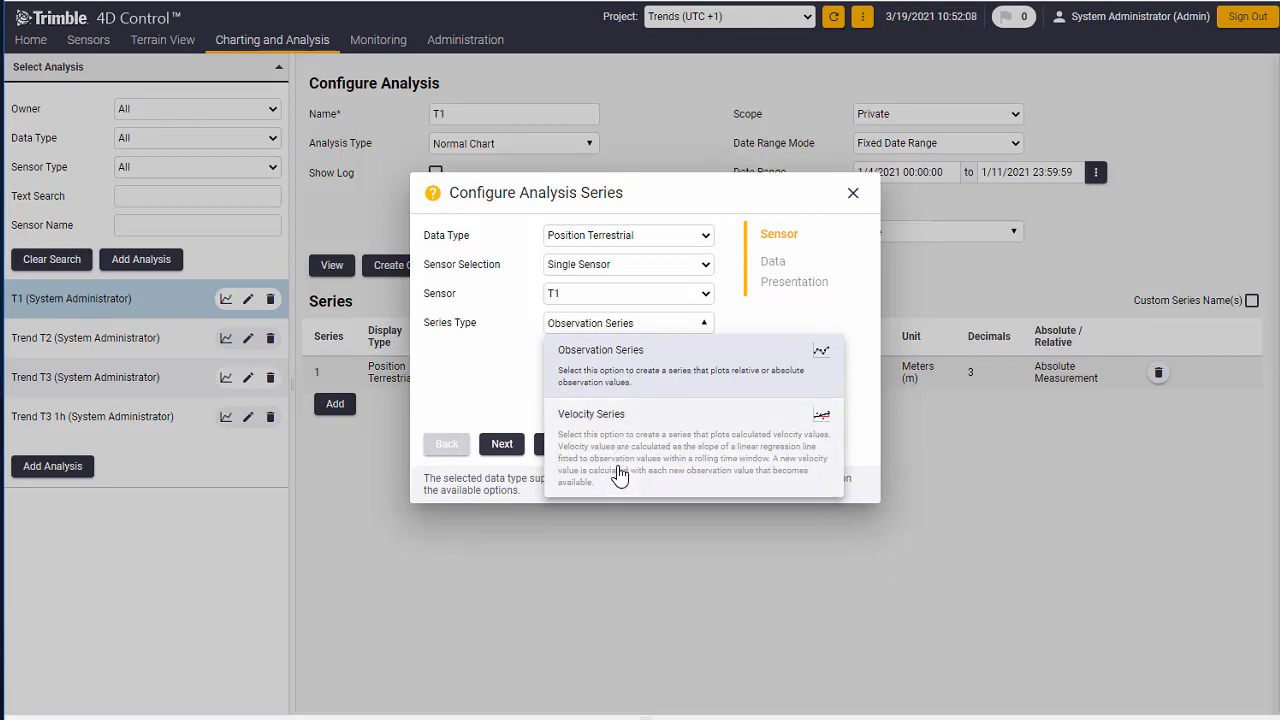
{"action": "left_click", "coordinate": [620, 474]}
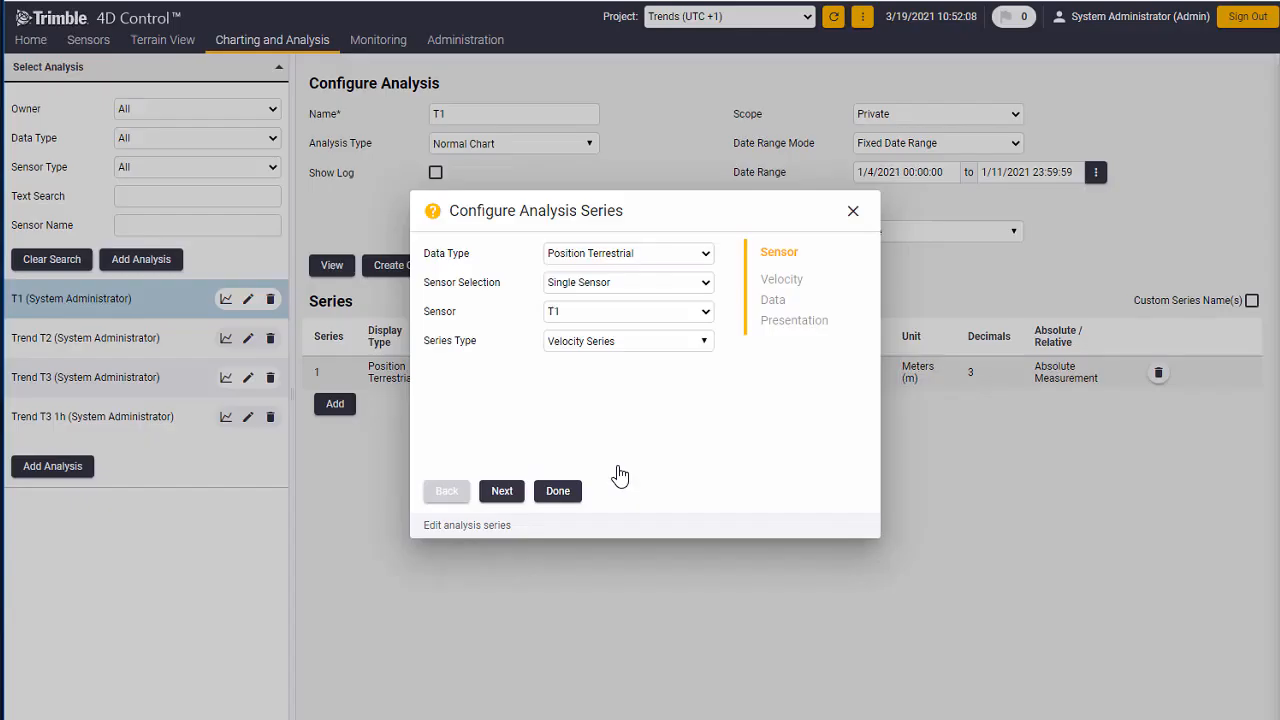
- Set the velocity series' calculation window to 1 Day and keep its presentation as Velocity
{"action": "left_click", "coordinate": [501, 496]}
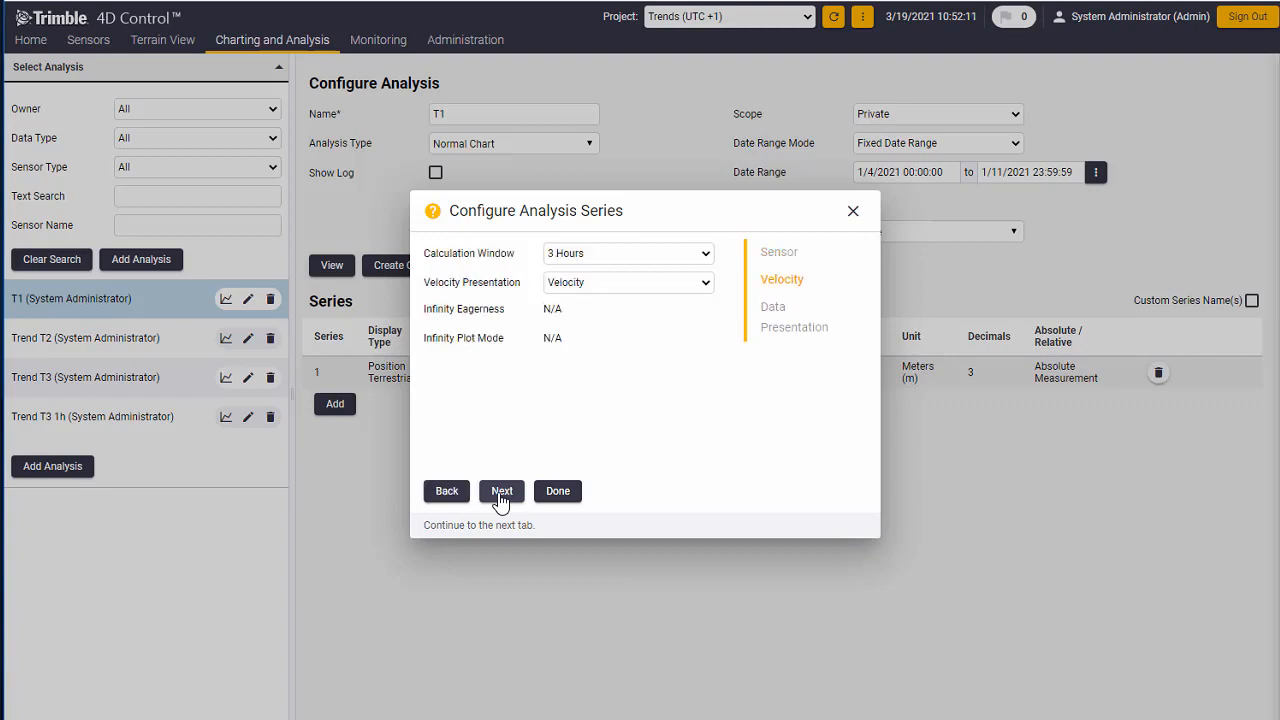
{"action": "left_click", "coordinate": [626, 255]}
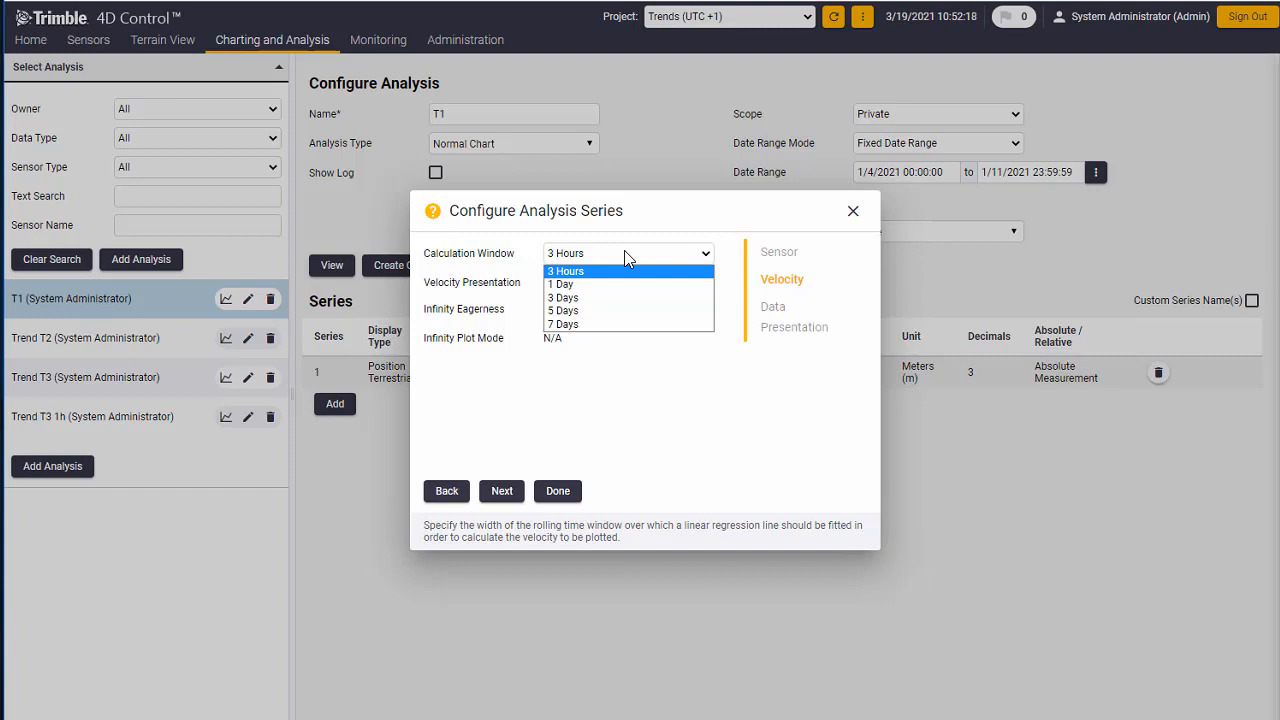
{"action": "left_click", "coordinate": [585, 292]}
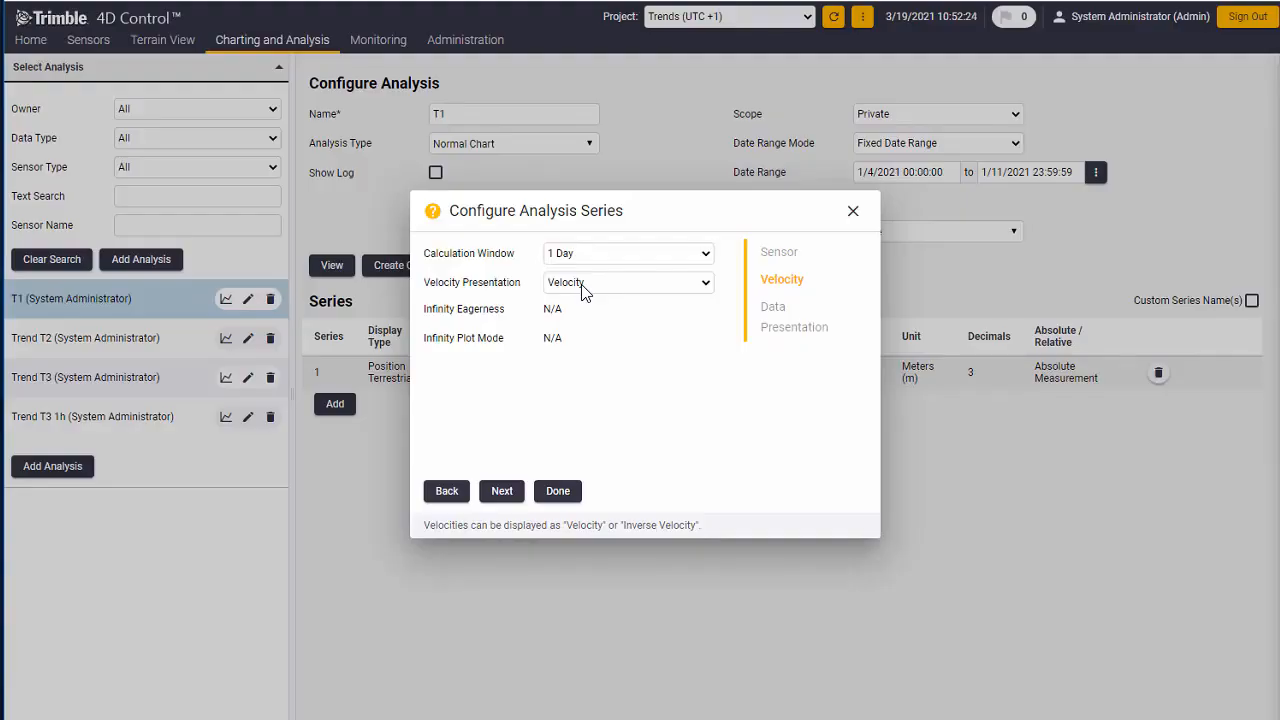
{"action": "left_click", "coordinate": [585, 284]}
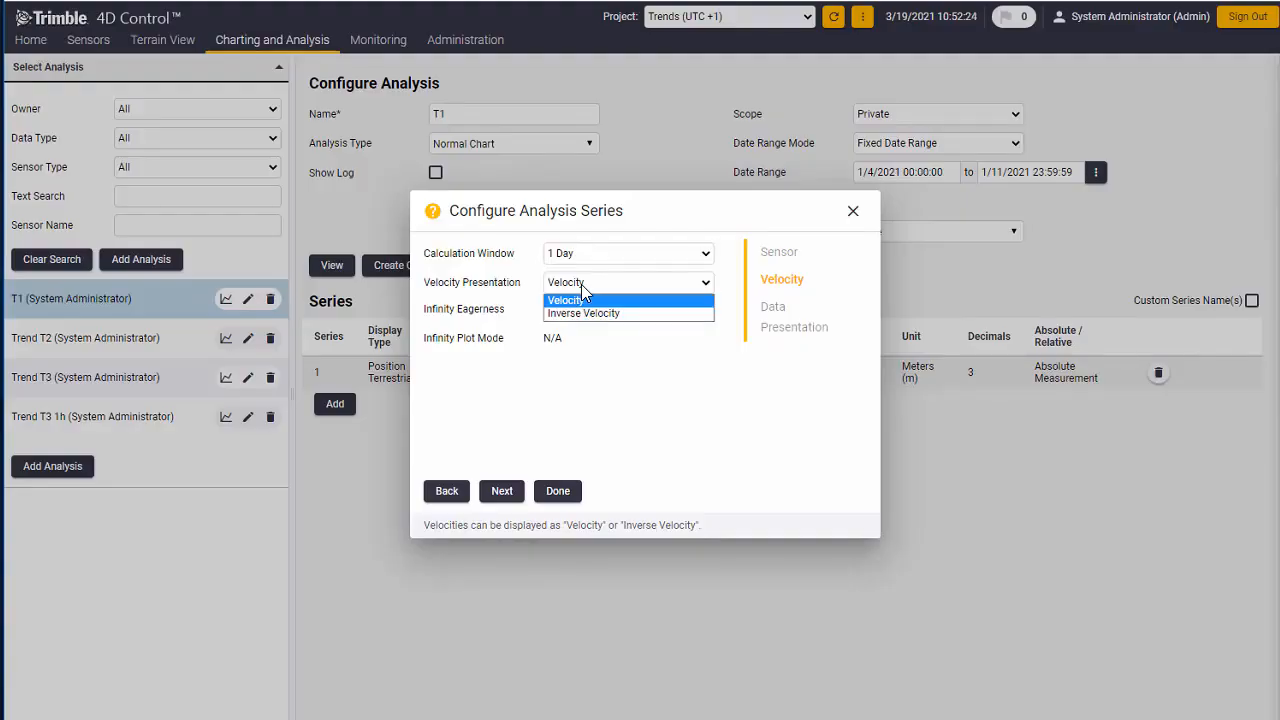
{"action": "left_click", "coordinate": [665, 283]}
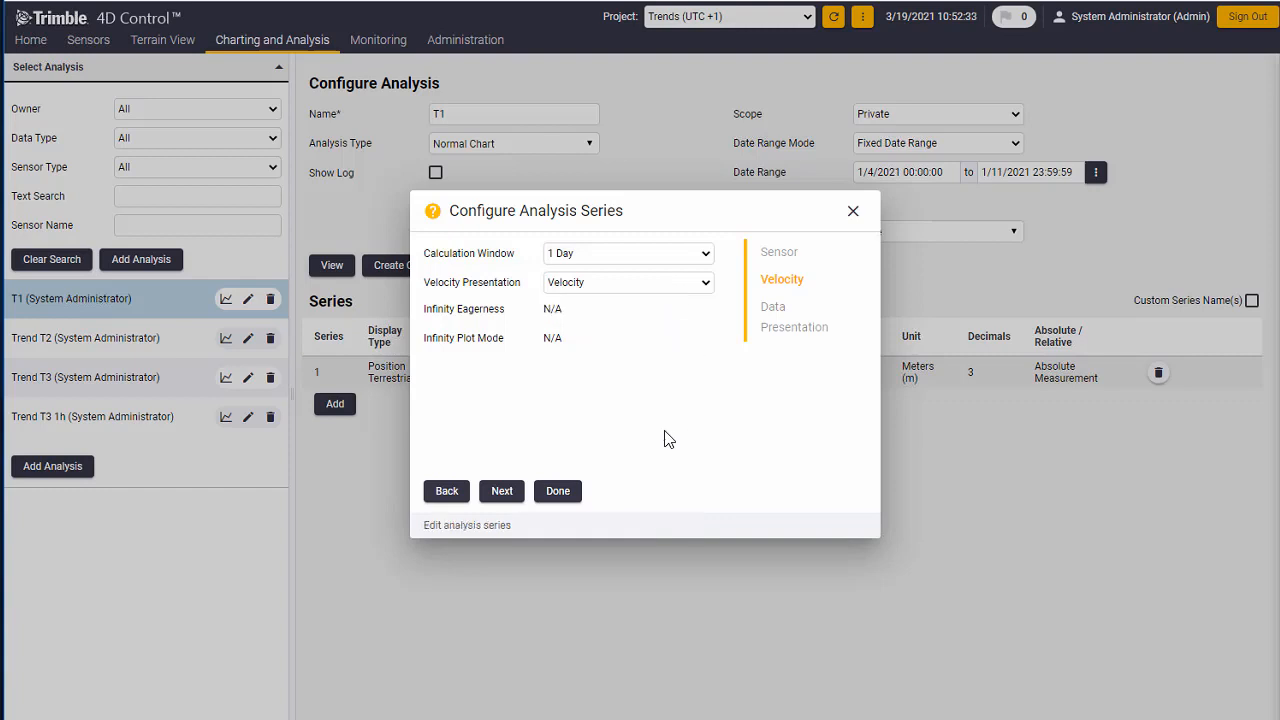
- Set the velocity series' value column to dE and keep it plotting Every Epoch
{"action": "left_click", "coordinate": [509, 499]}
{"action": "left_click", "coordinate": [622, 287]}
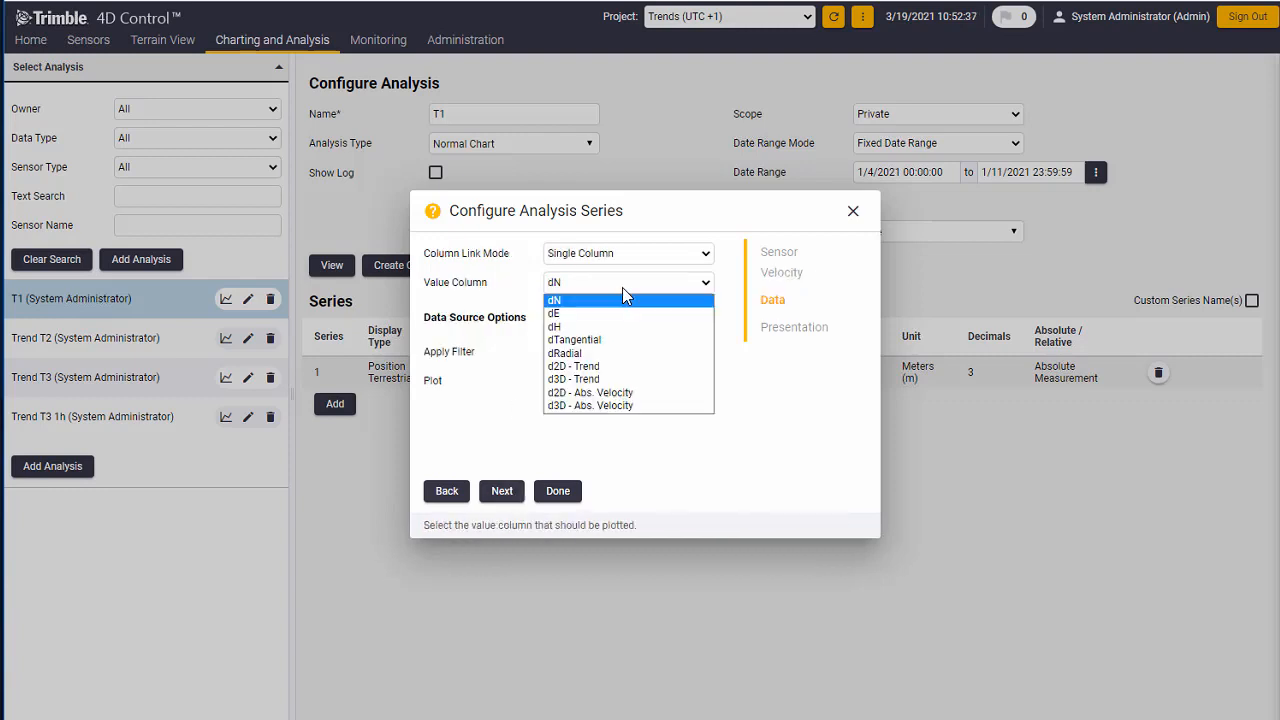
{"action": "left_click", "coordinate": [590, 300]}
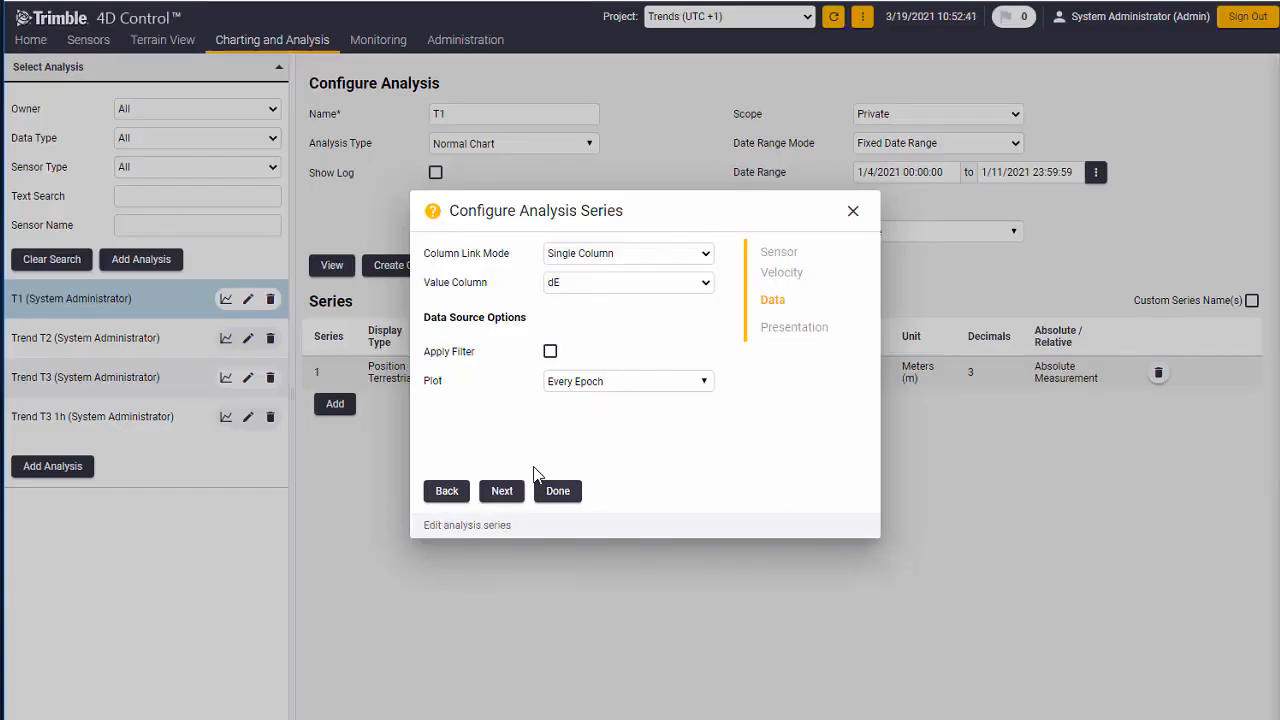
{"action": "left_click", "coordinate": [628, 381]}
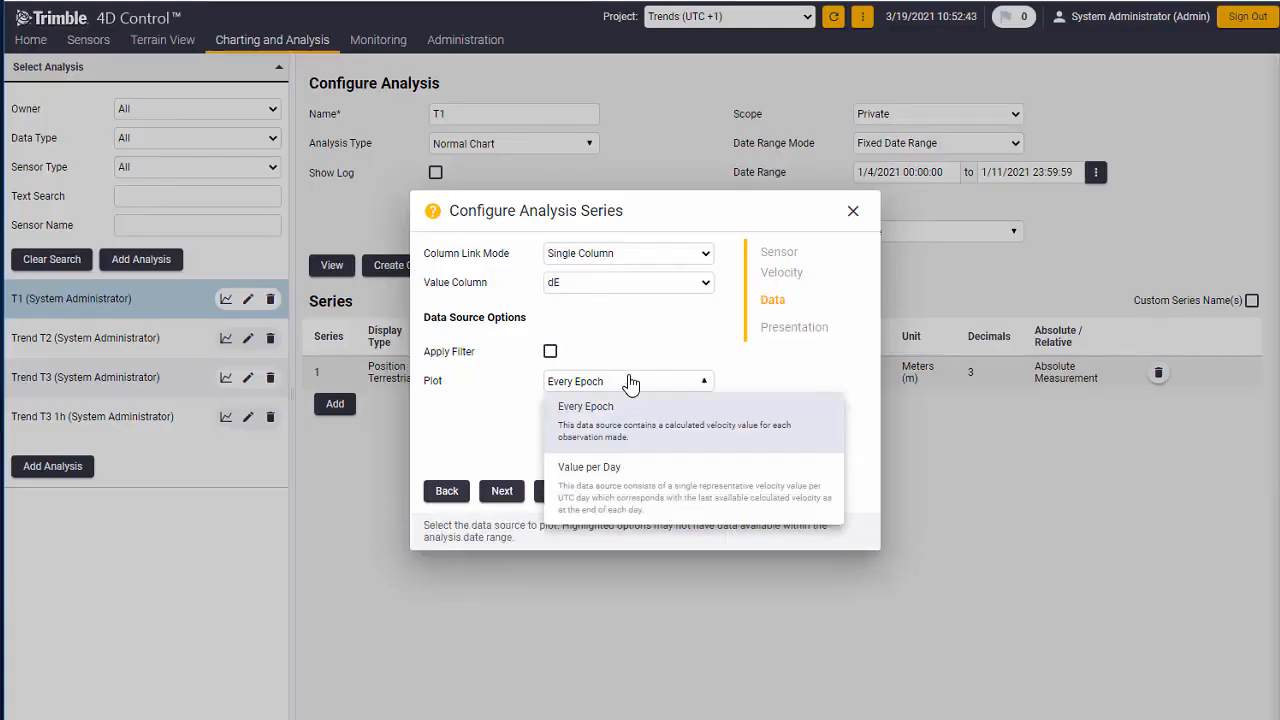
{"action": "left_click", "coordinate": [630, 381]}
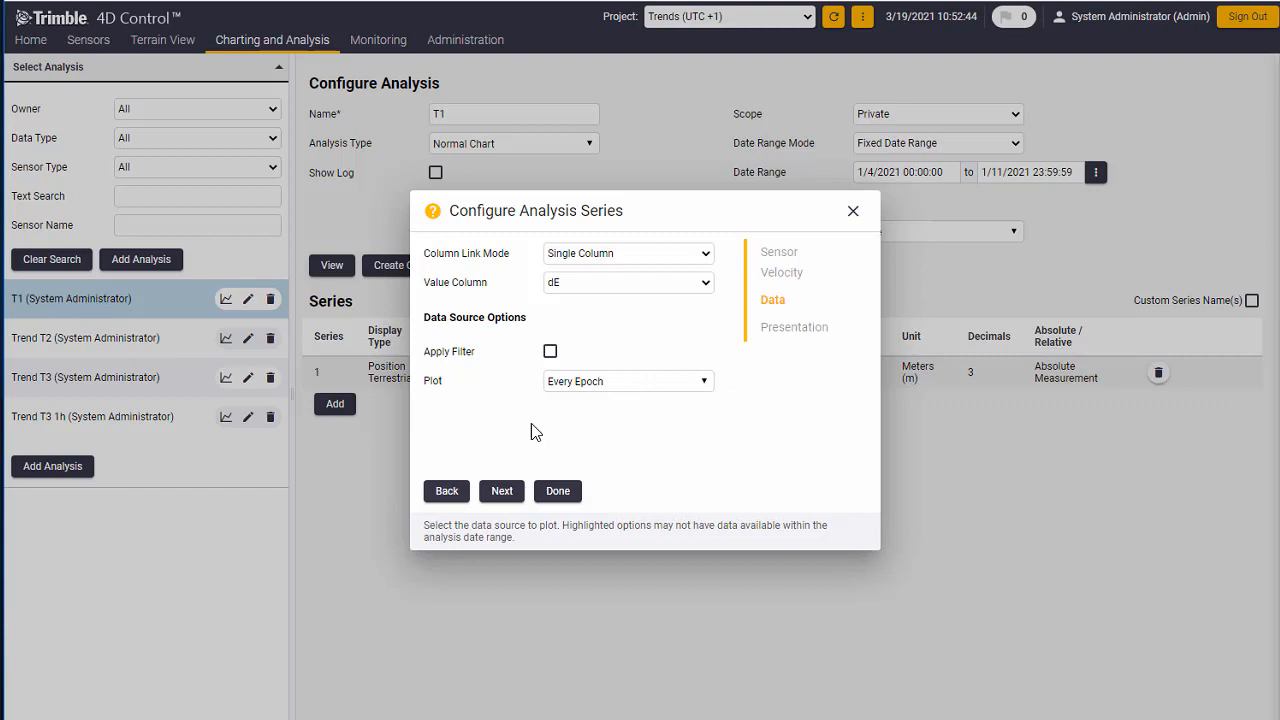
- Finish the velocity series with the default presentation in meters per day and view the T1 analysis chart
{"action": "left_click", "coordinate": [500, 492]}
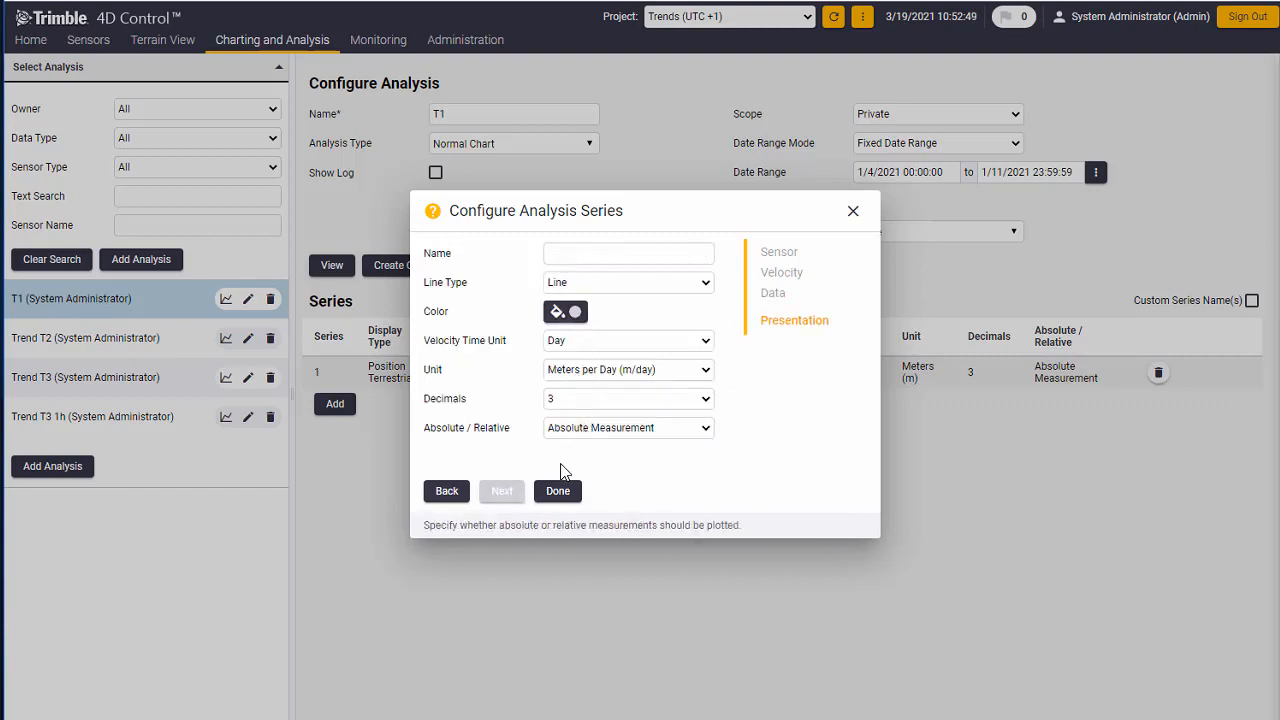
{"action": "left_click", "coordinate": [558, 491]}
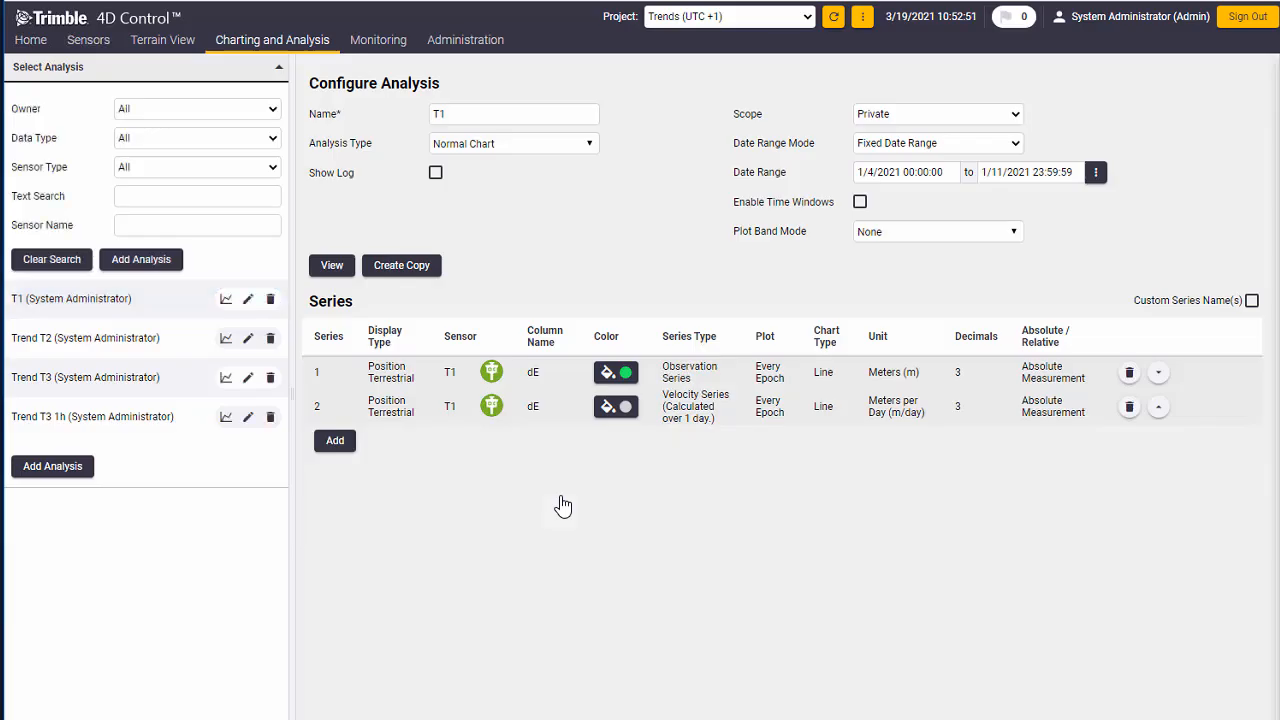
{"action": "left_click", "coordinate": [347, 271]}
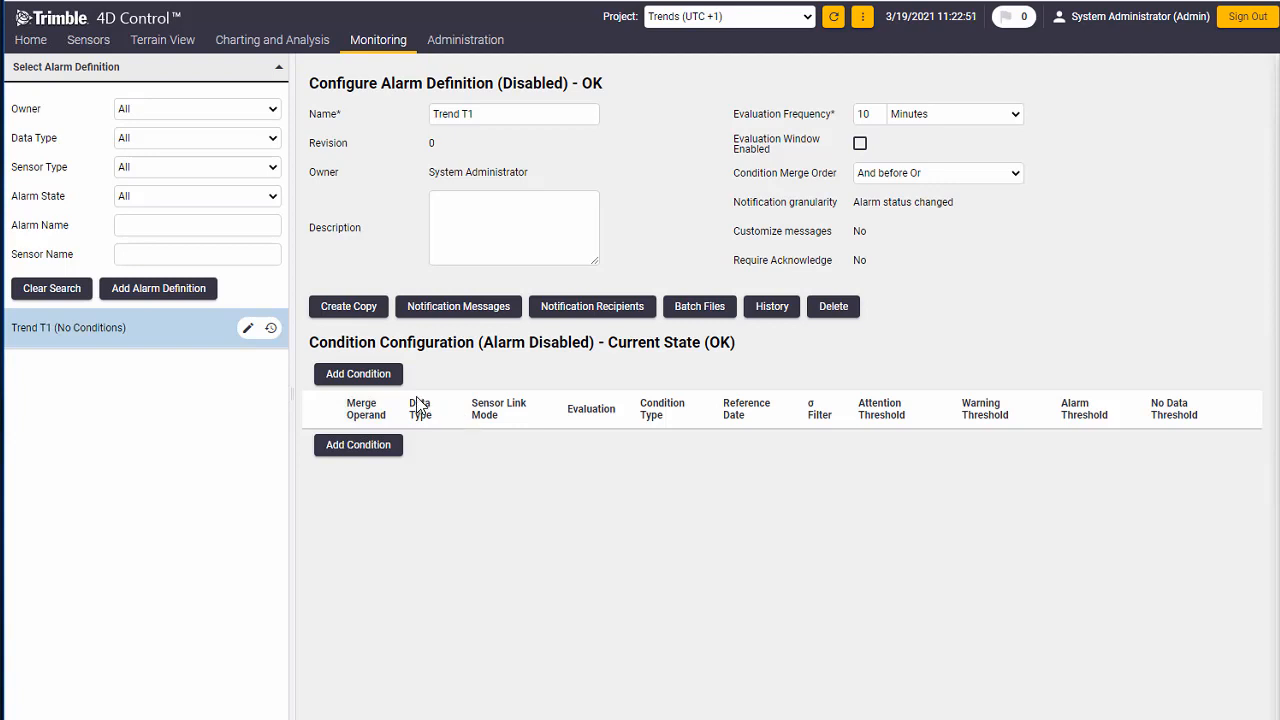
- Start a condition for the Trend T1 alarm with Position Terrestrial data, sensor T1, the Velocity Monitor type and value column dE
{"action": "left_click", "coordinate": [380, 376]}
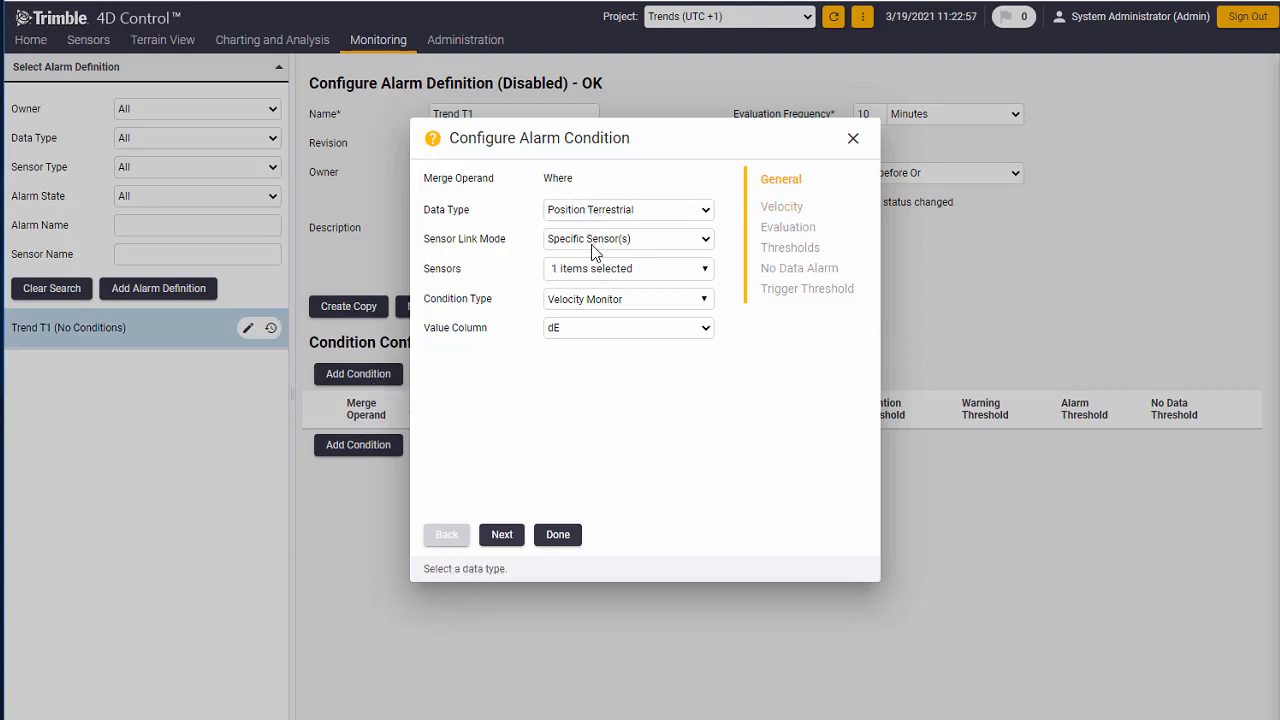
{"action": "left_click", "coordinate": [593, 279]}
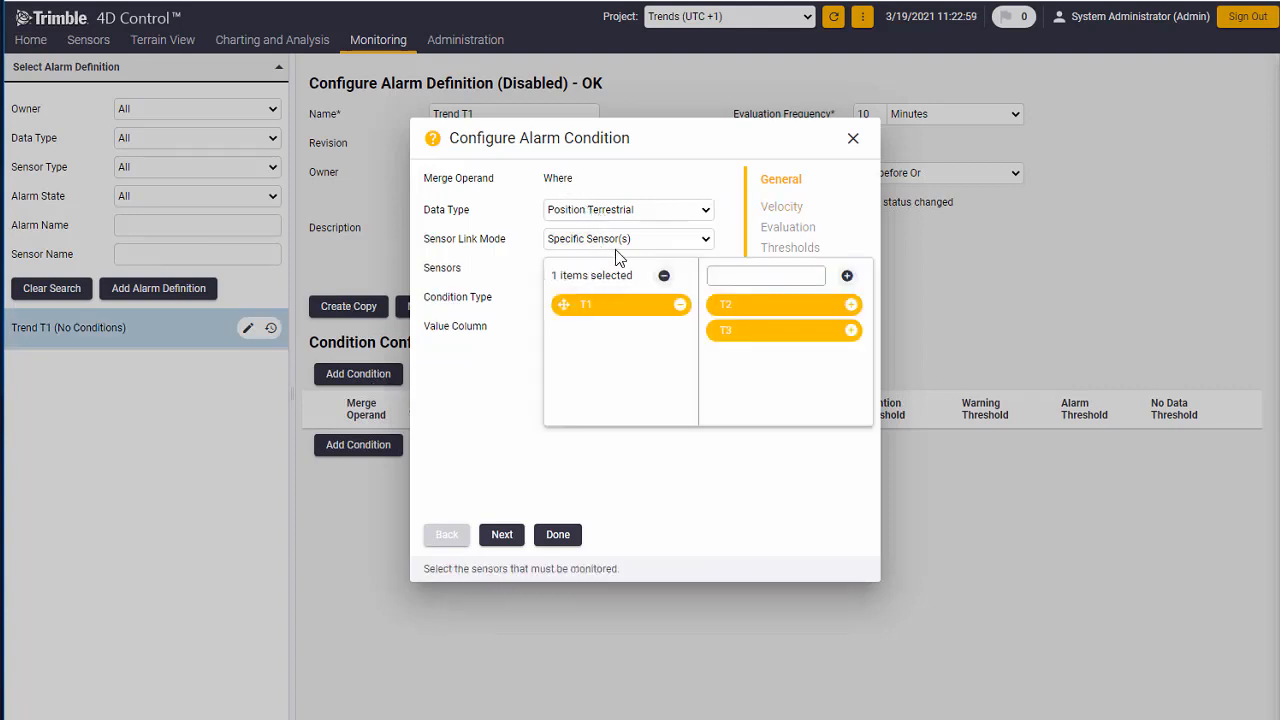
{"action": "left_click", "coordinate": [495, 272]}
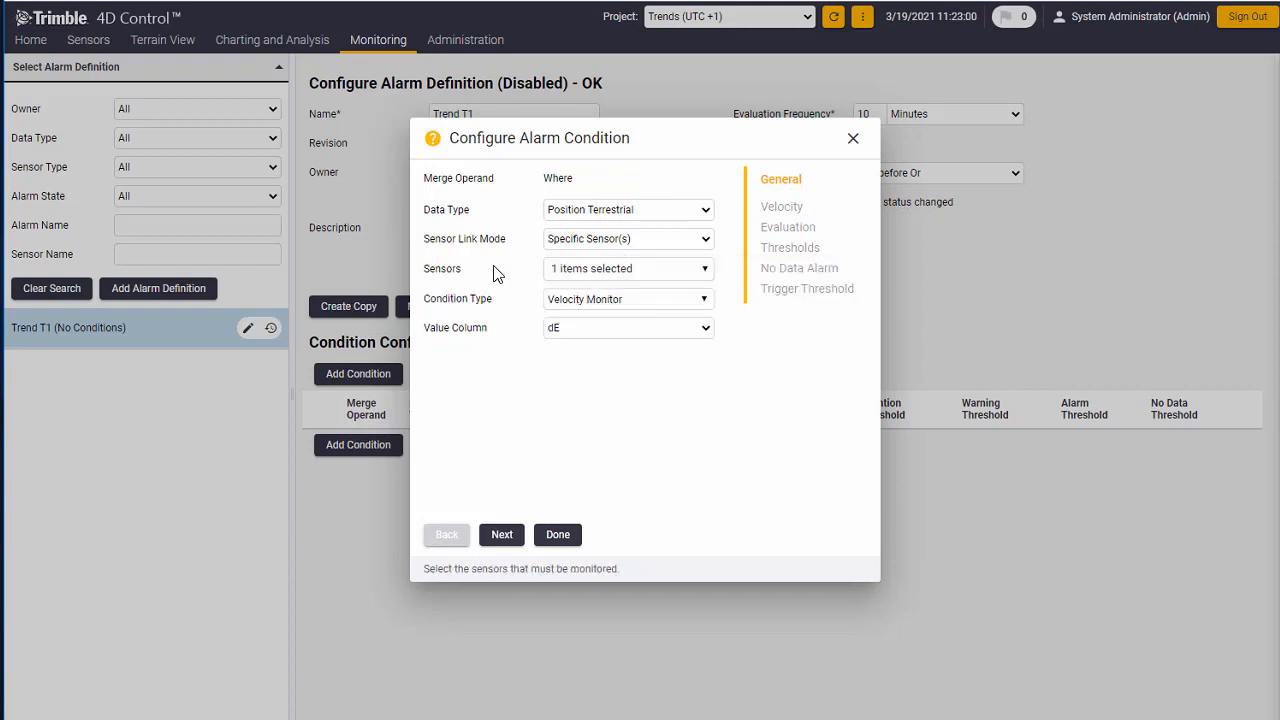
{"action": "left_click", "coordinate": [607, 302]}
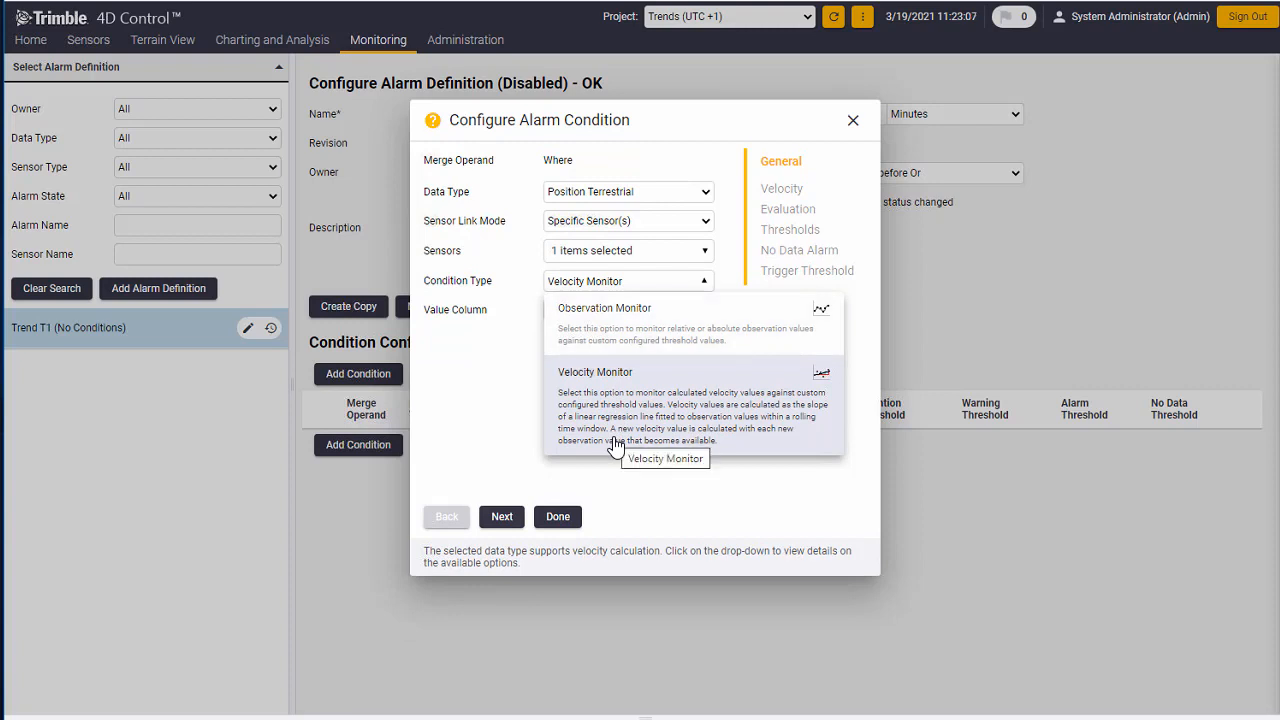
{"action": "left_click", "coordinate": [449, 392]}
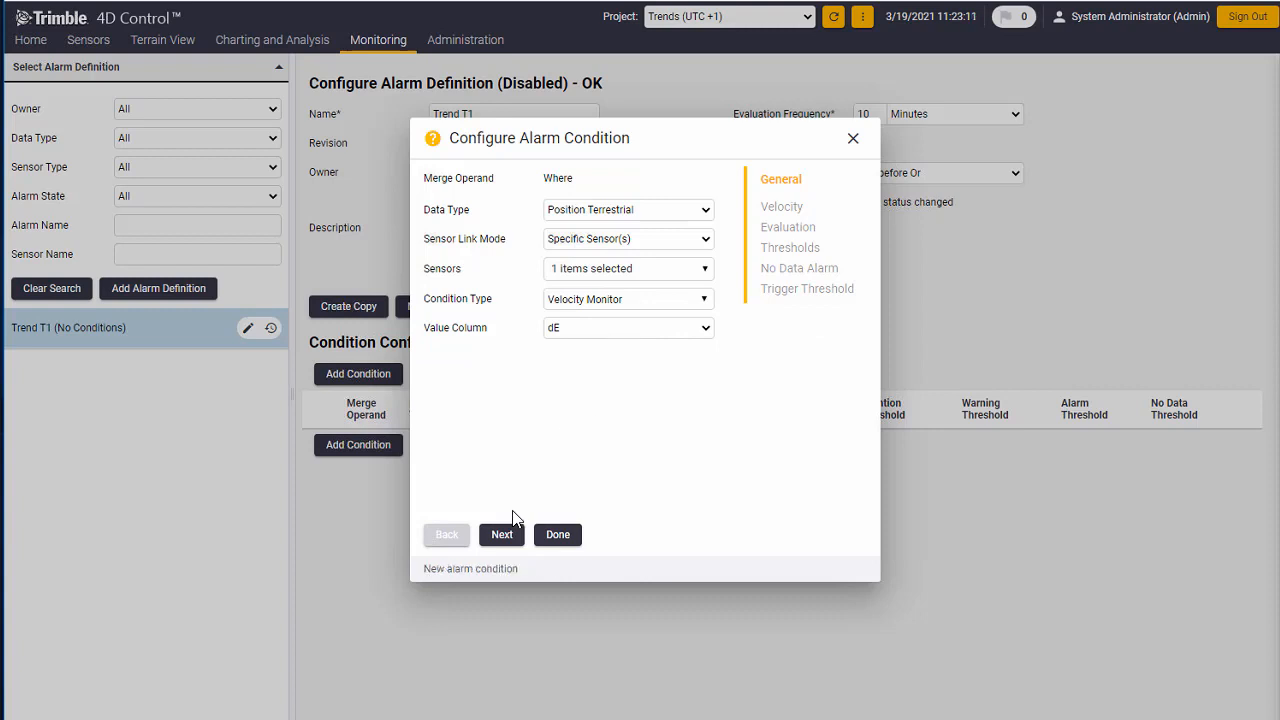
- Set the alarm condition's calculation window to 1 Day and keep the threshold evaluation as Velocity
{"action": "left_click", "coordinate": [502, 537]}
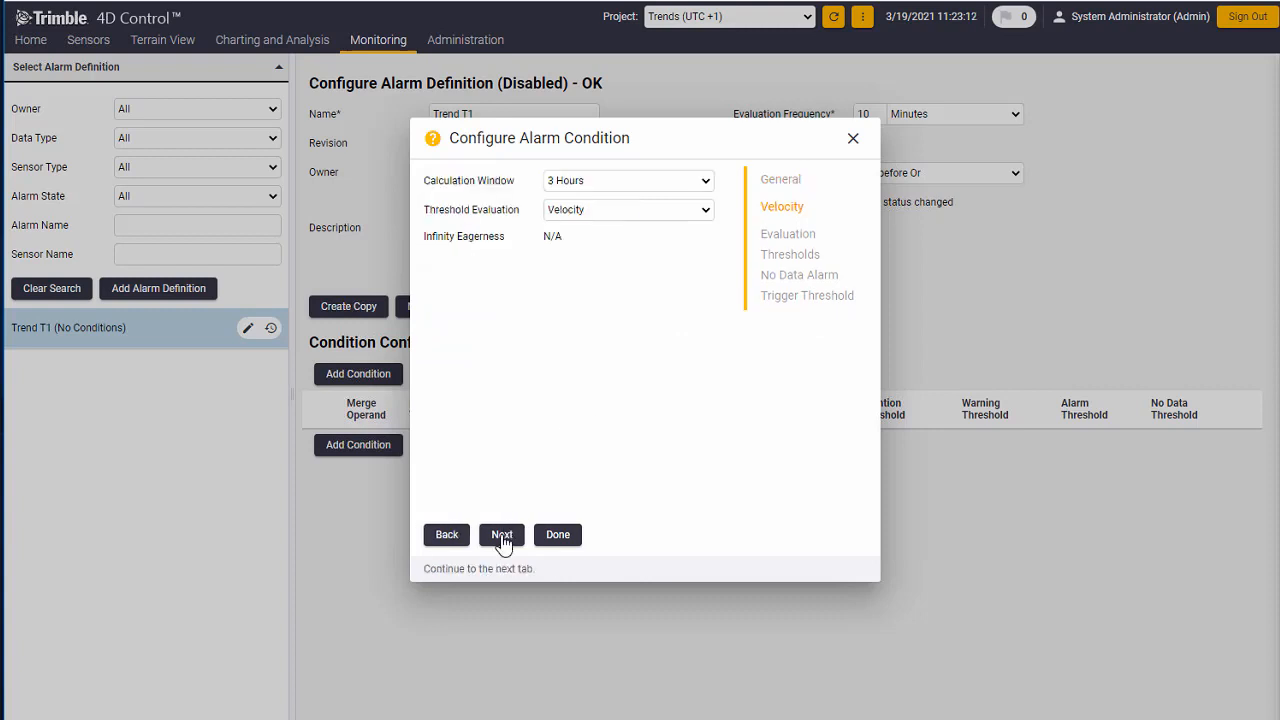
{"action": "left_click", "coordinate": [612, 180]}
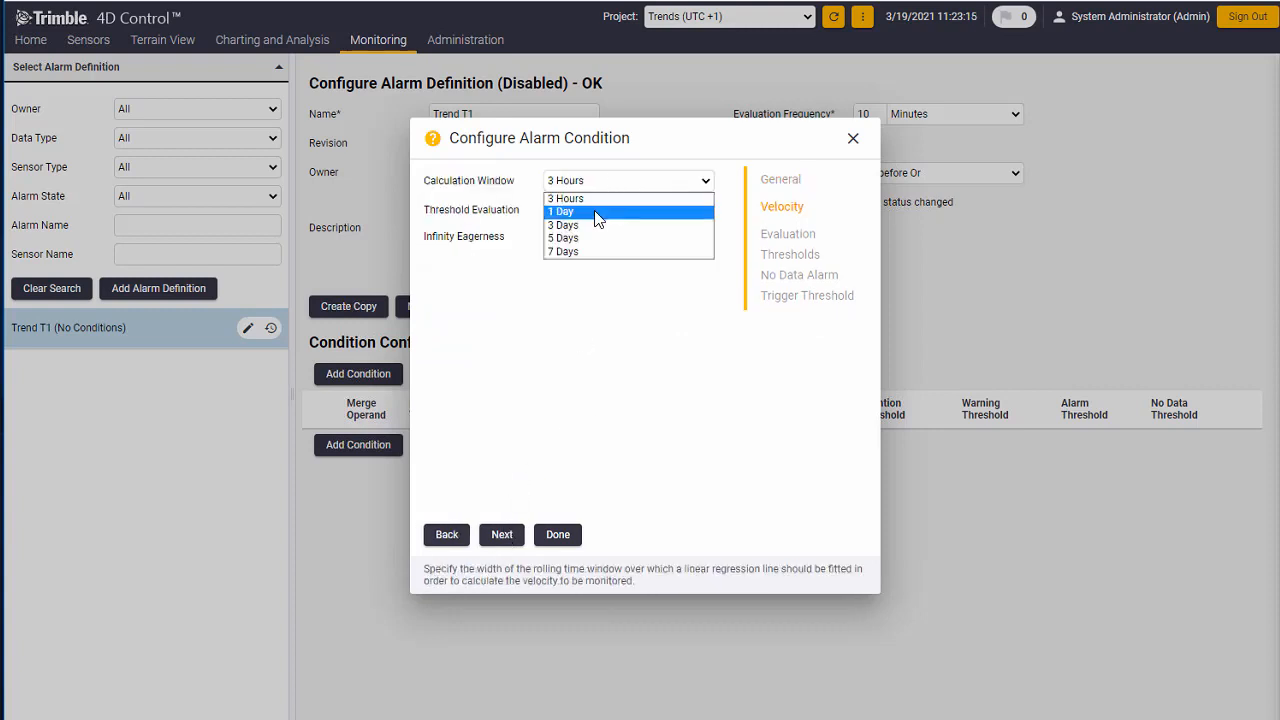
{"action": "left_click", "coordinate": [597, 213]}
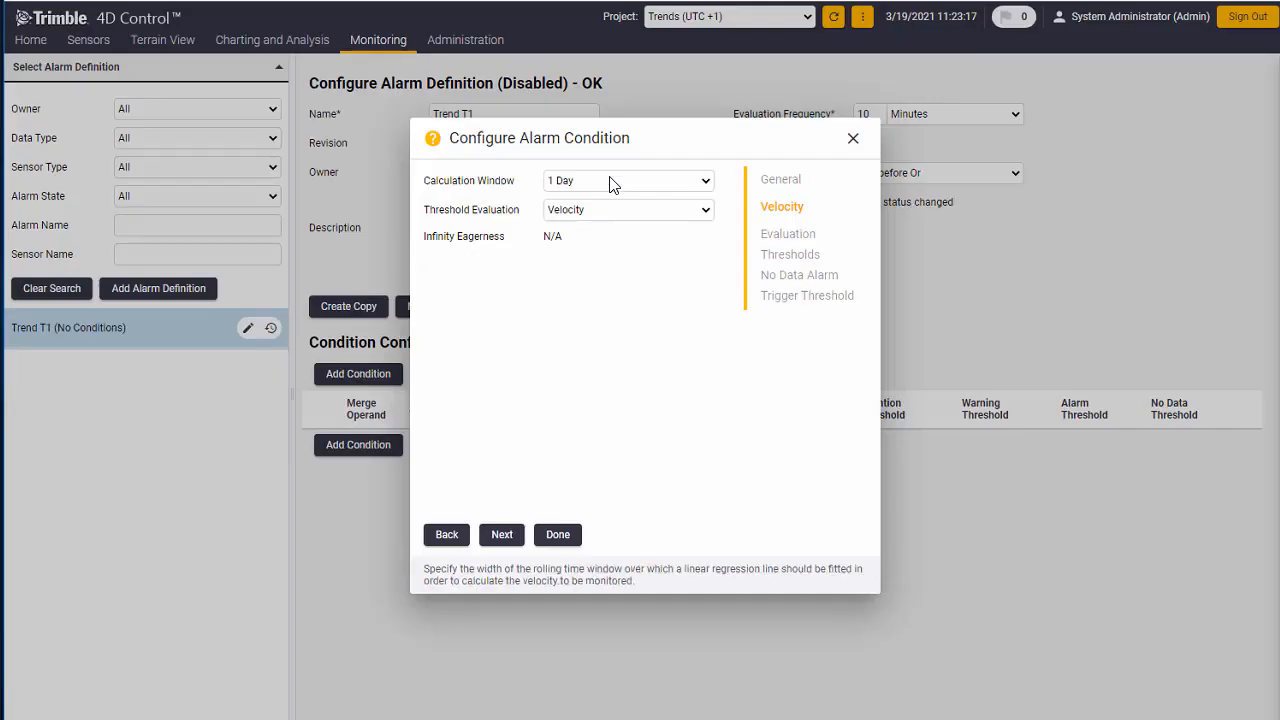
{"action": "left_click", "coordinate": [608, 212]}
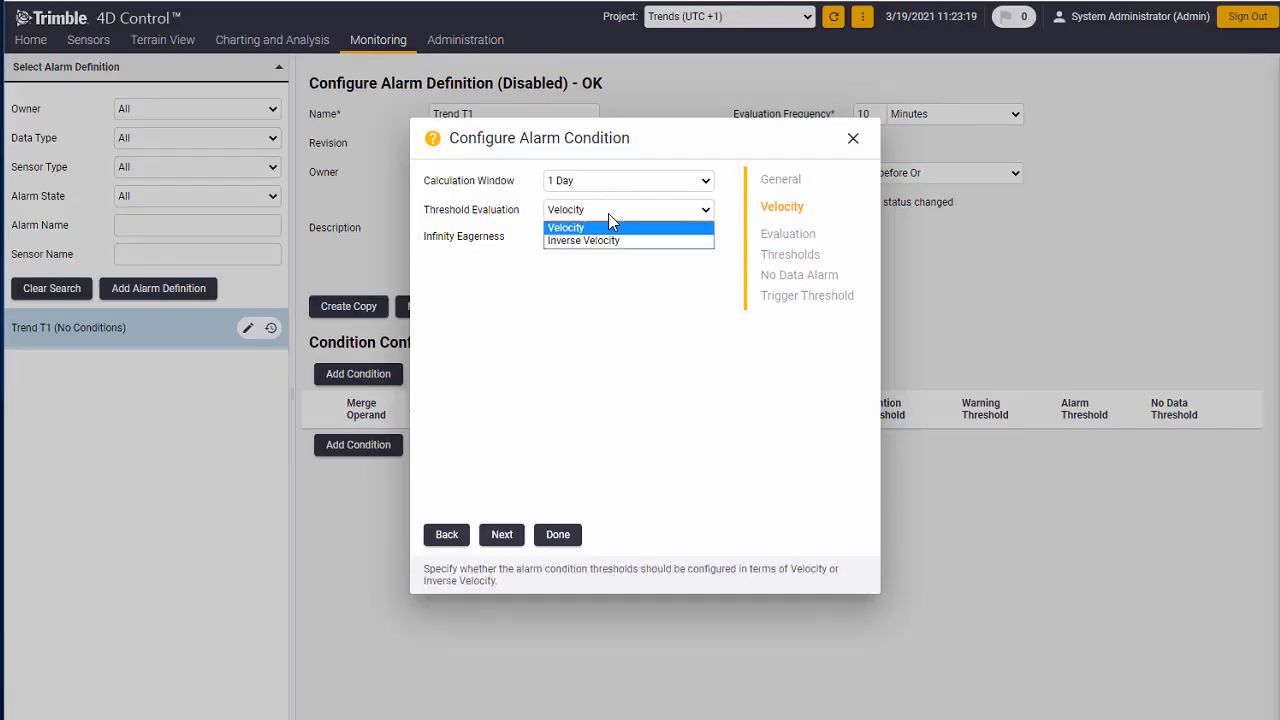
{"action": "left_click", "coordinate": [608, 213]}
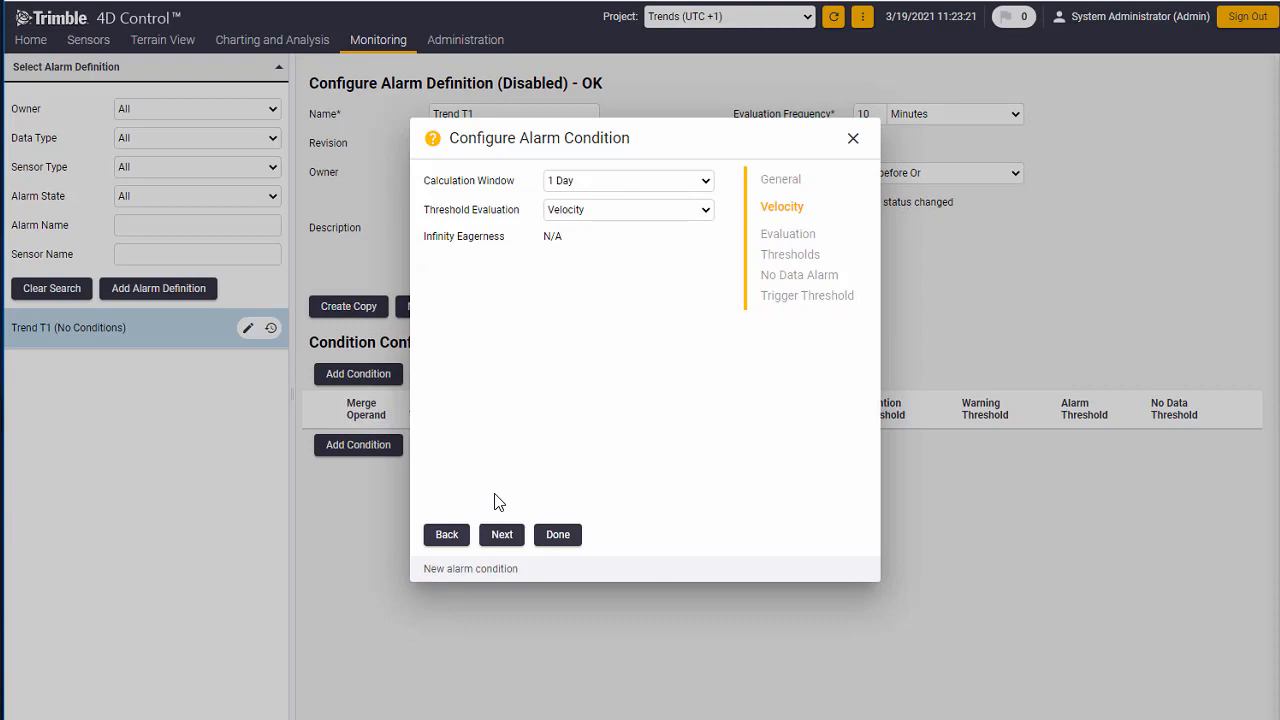
- Keep the alarm condition's evaluation mode at Latest available value
{"action": "left_click", "coordinate": [499, 546]}
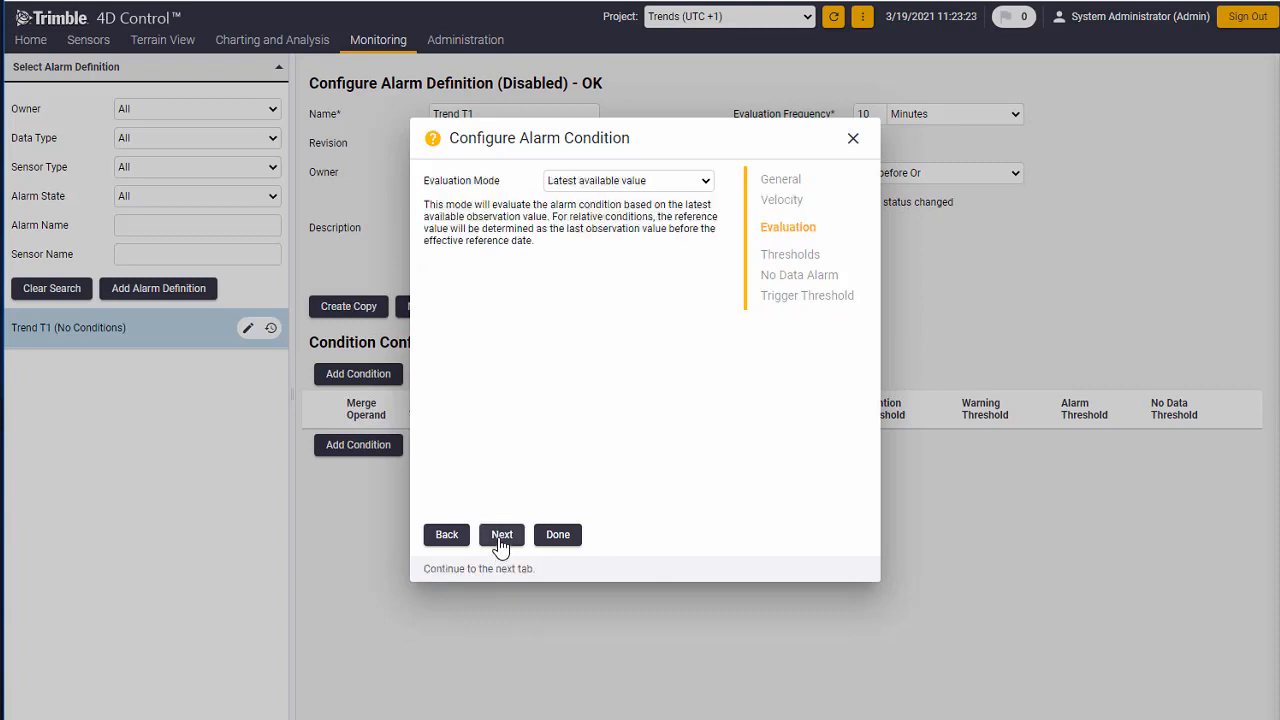
{"action": "left_click", "coordinate": [632, 182]}
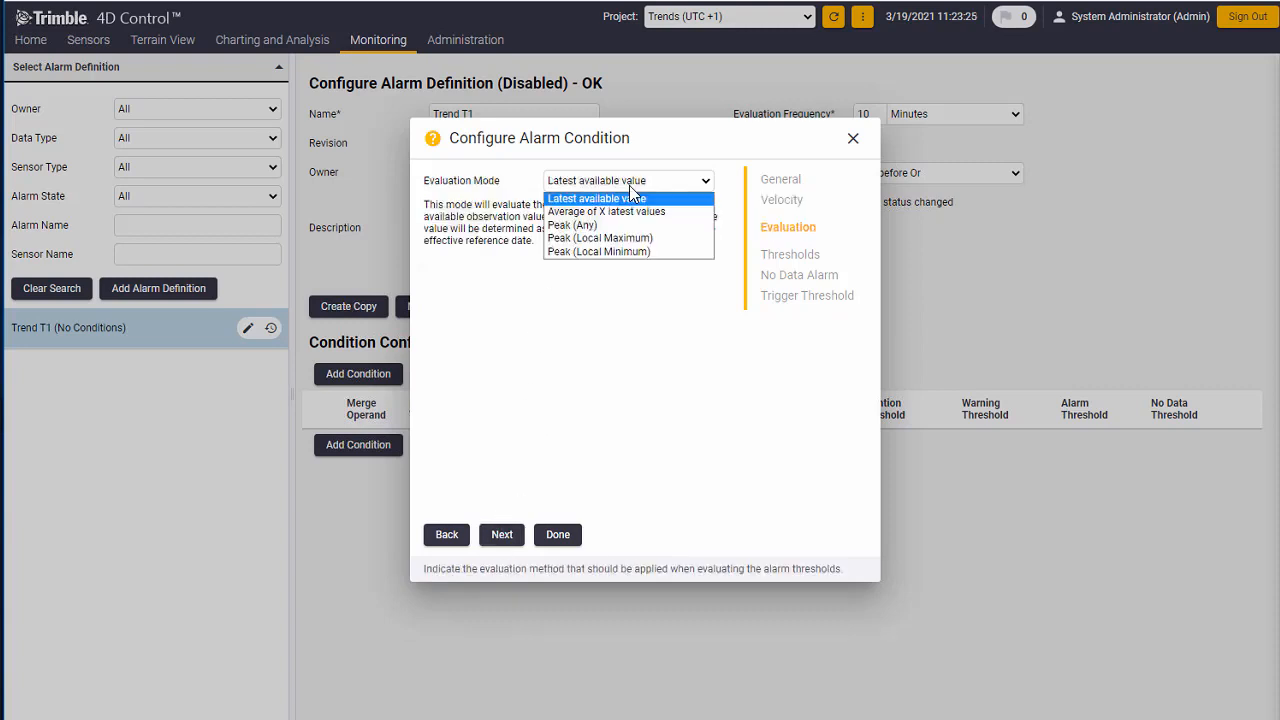
{"action": "left_click", "coordinate": [630, 190]}
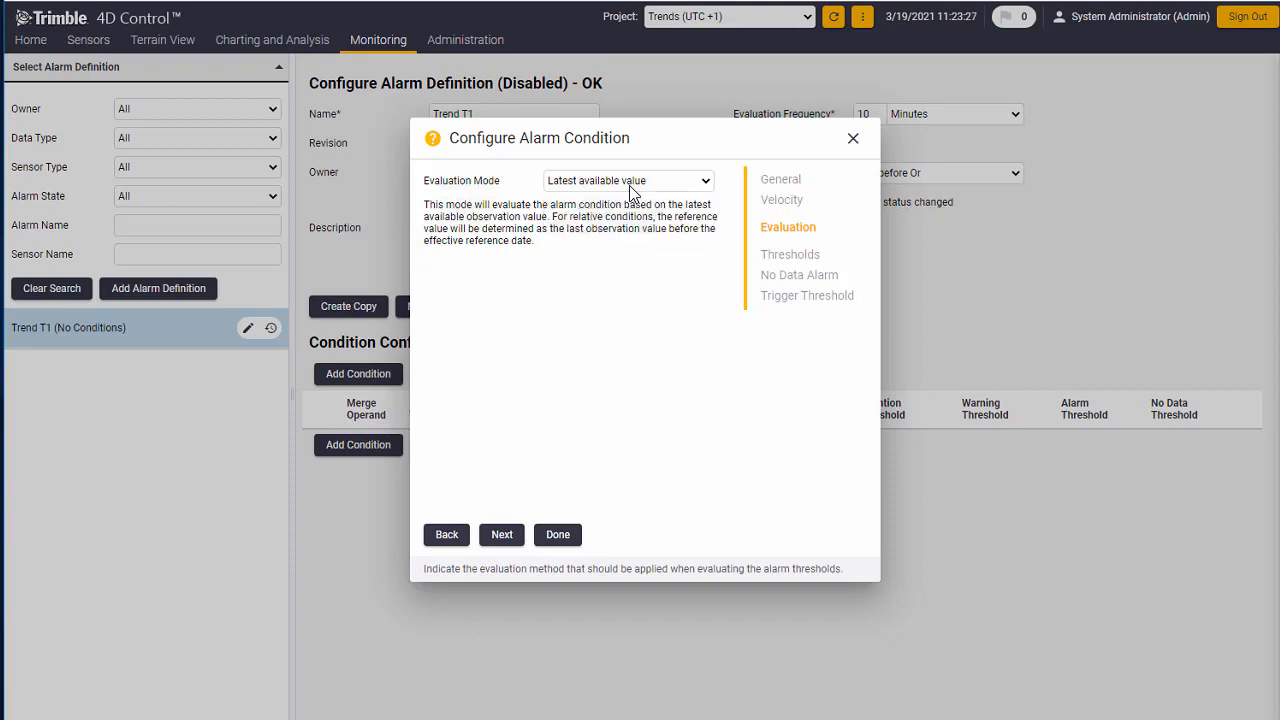
- Set the alarm condition's attention threshold to 0.3 m/day, with absolute measurement
{"action": "left_click", "coordinate": [503, 536]}
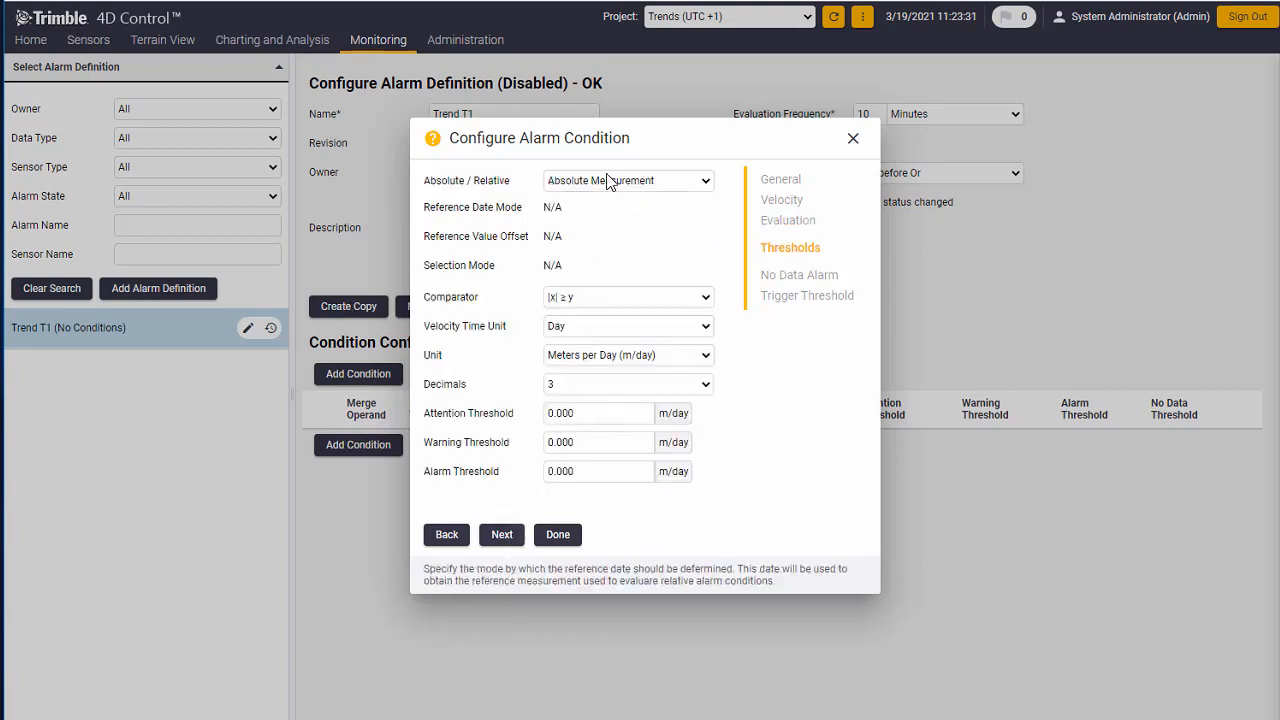
{"action": "left_click", "coordinate": [614, 407]}
{"action": "key", "text": "BackSpace"}
{"action": "key", "text": "BackSpace"}
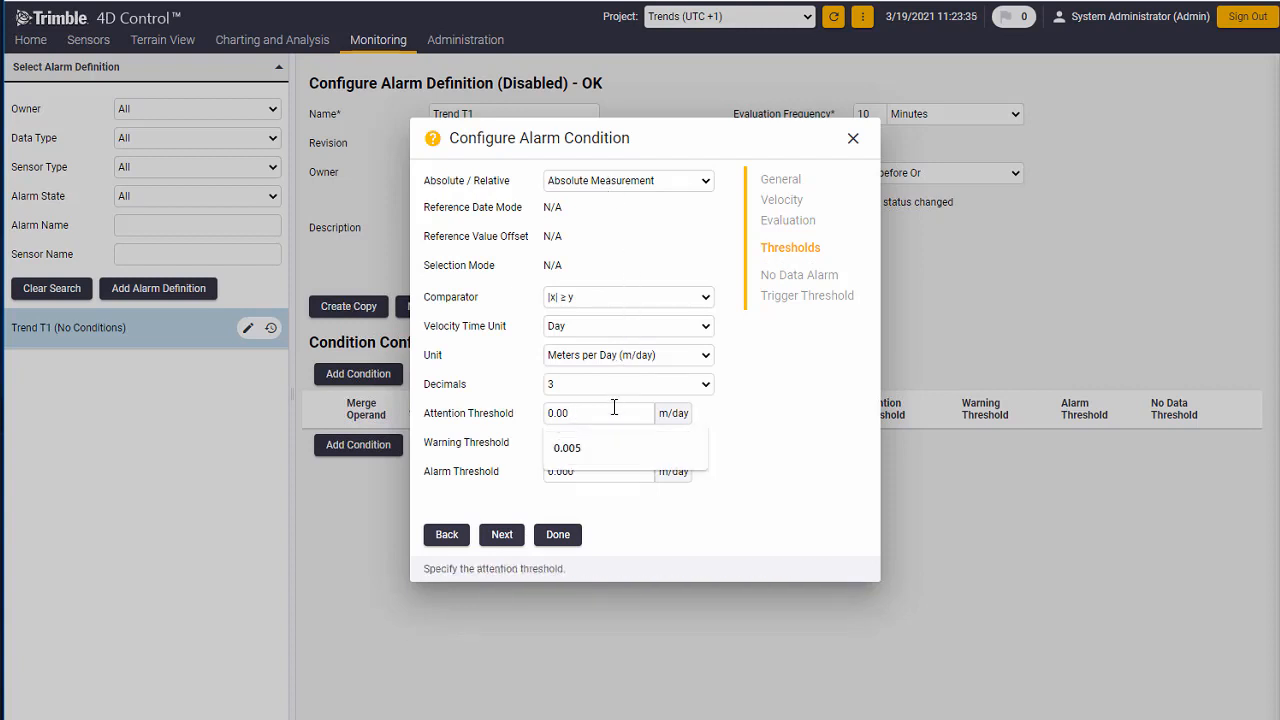
{"action": "key", "text": "BackSpace"}
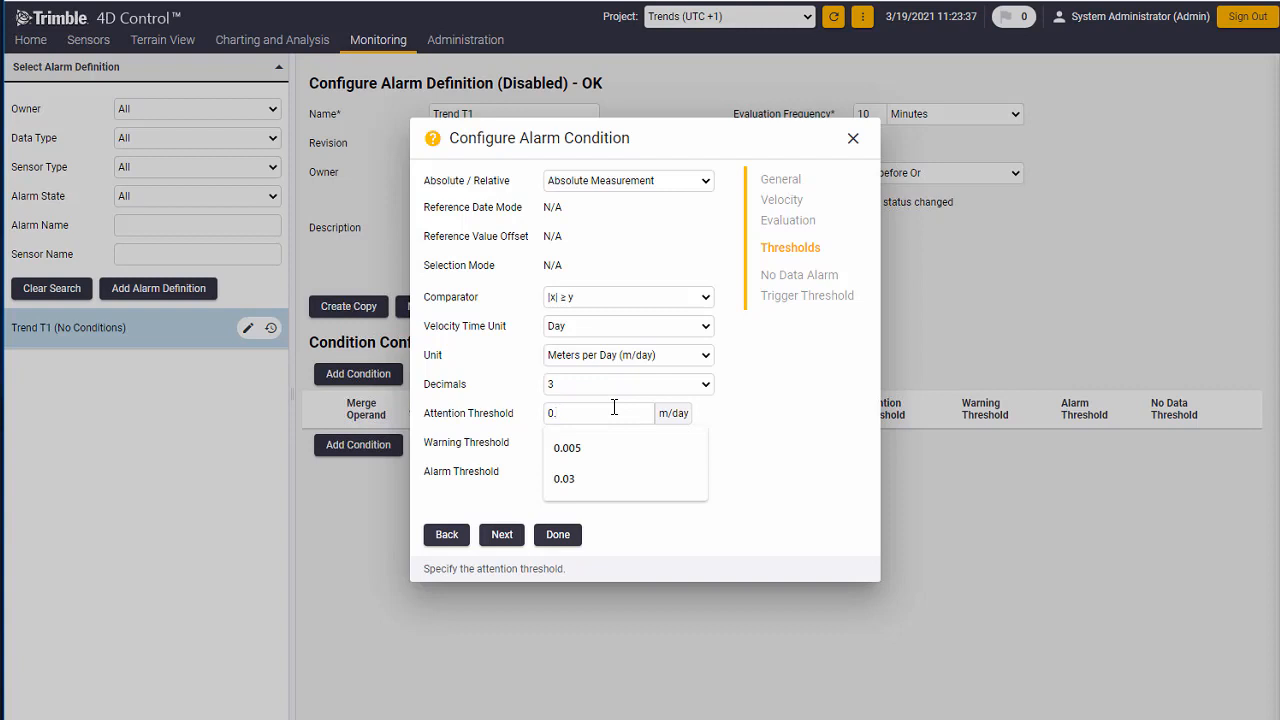
{"action": "type", "text": "3"}
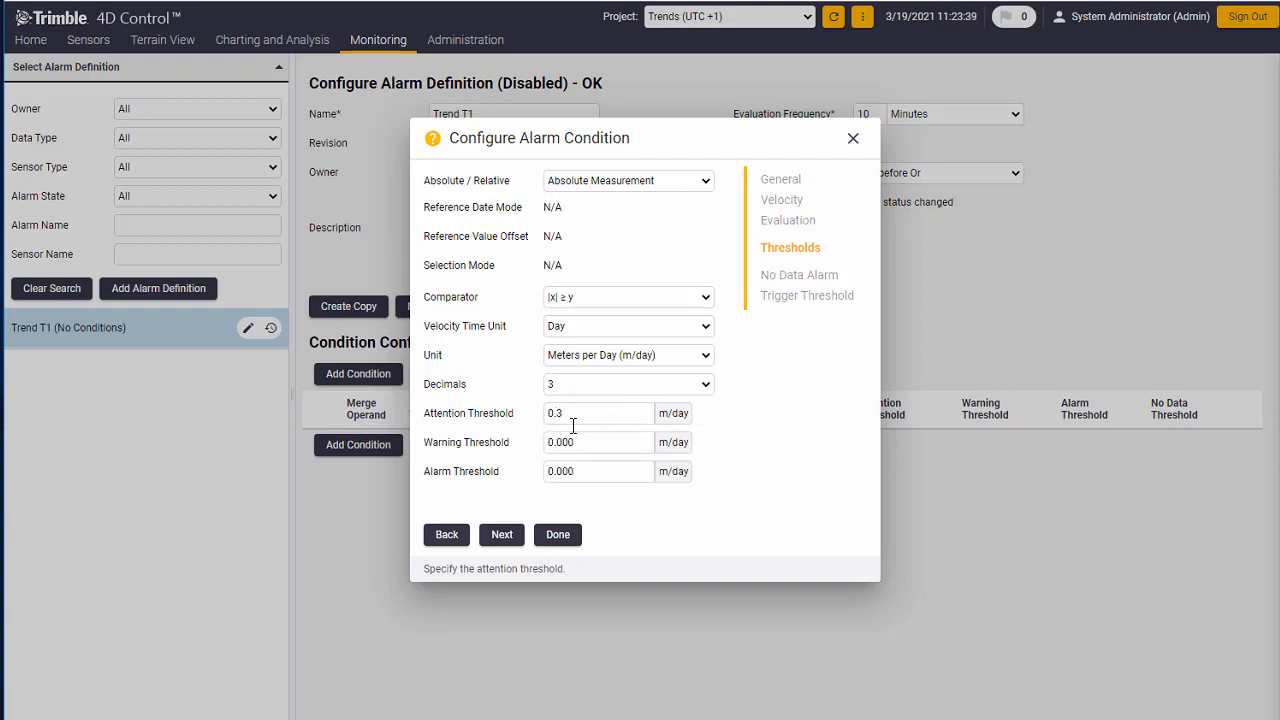
- Save the condition with a 0.4 m/day warning threshold and a 0.5 m/day alarm threshold, and show its sensor details
{"action": "left_click_drag", "start_coordinate": [560, 442], "coordinate": [603, 447]}
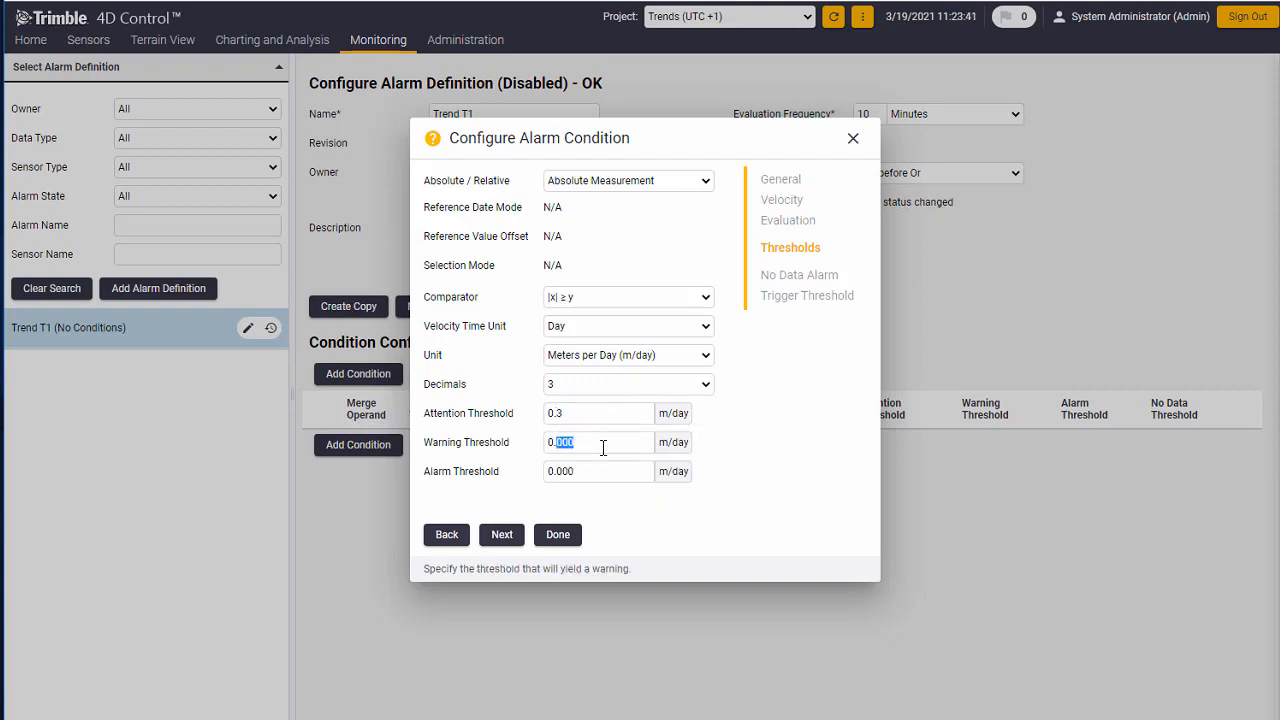
{"action": "type", "text": "4"}
{"action": "left_click_drag", "start_coordinate": [557, 471], "coordinate": [640, 479]}
{"action": "type", "text": "5"}
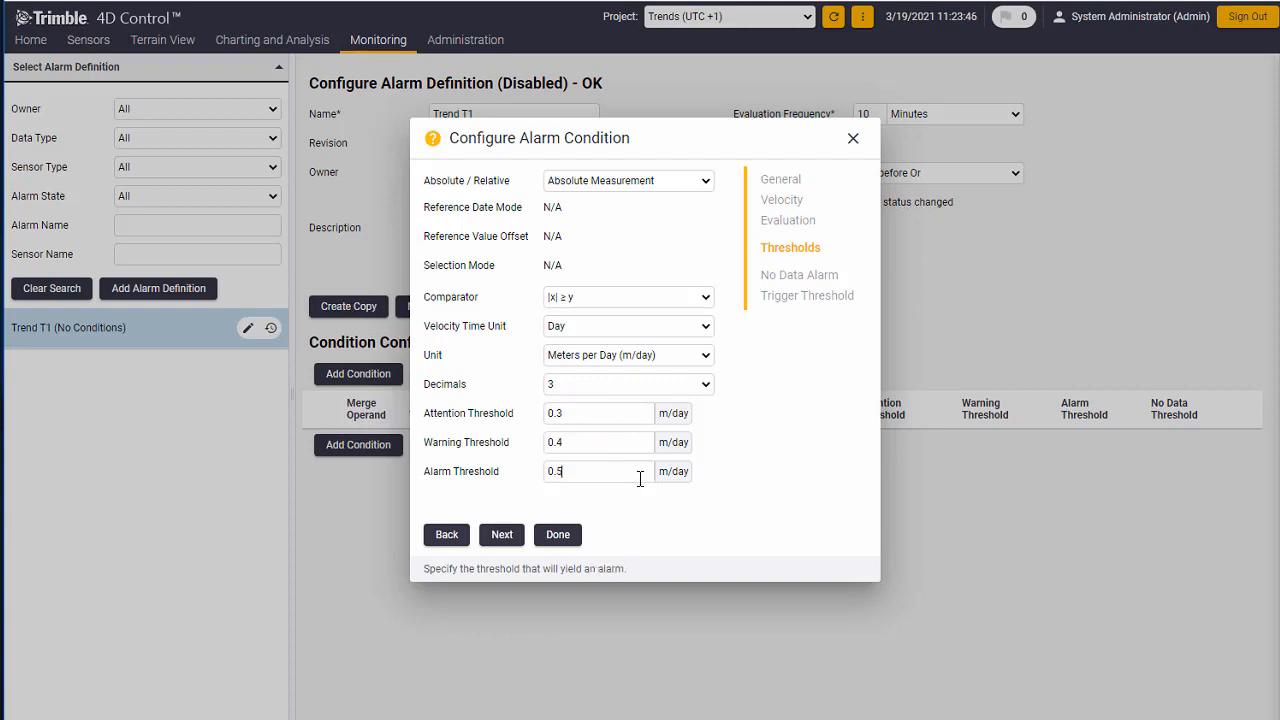
{"action": "left_click", "coordinate": [569, 541]}
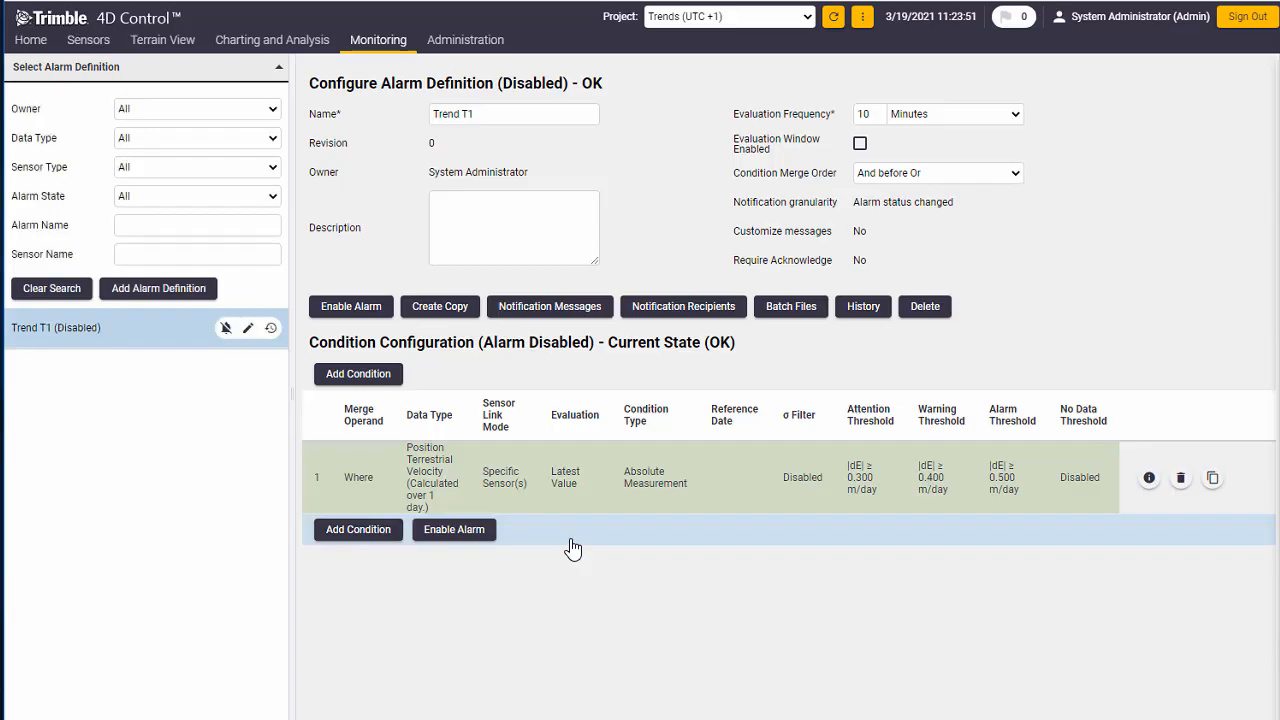
{"action": "left_click", "coordinate": [1151, 481]}
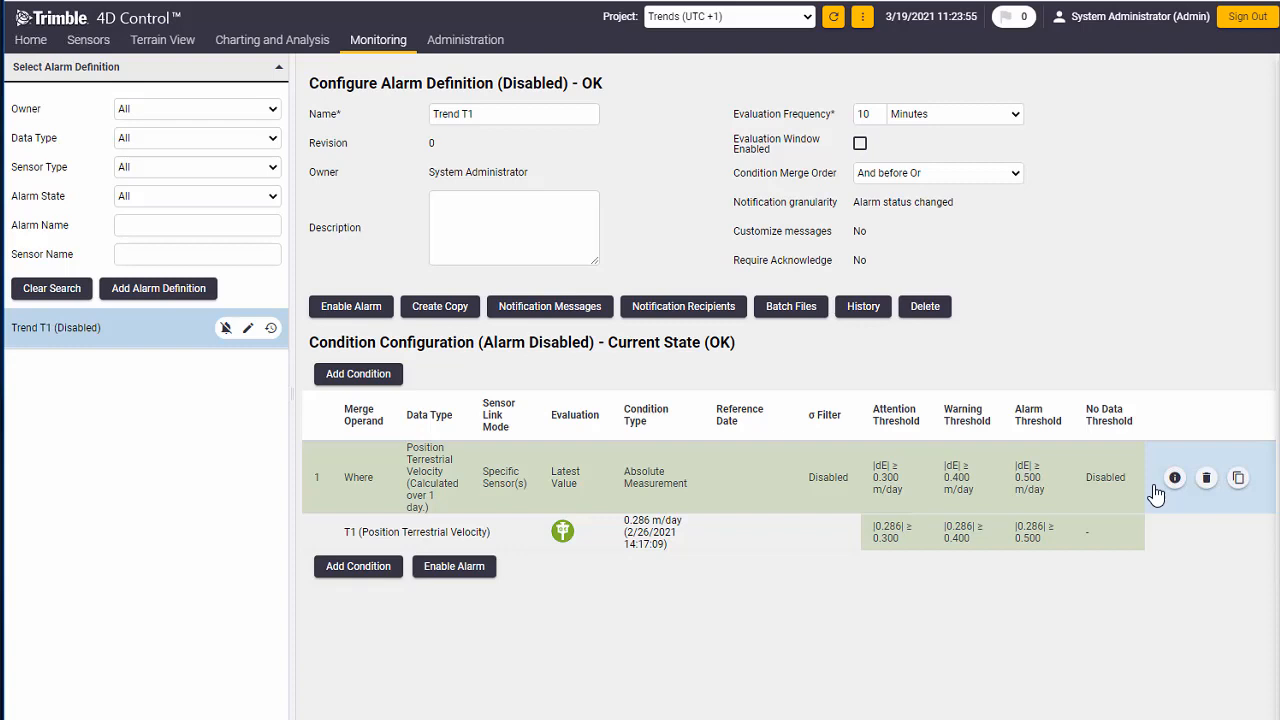